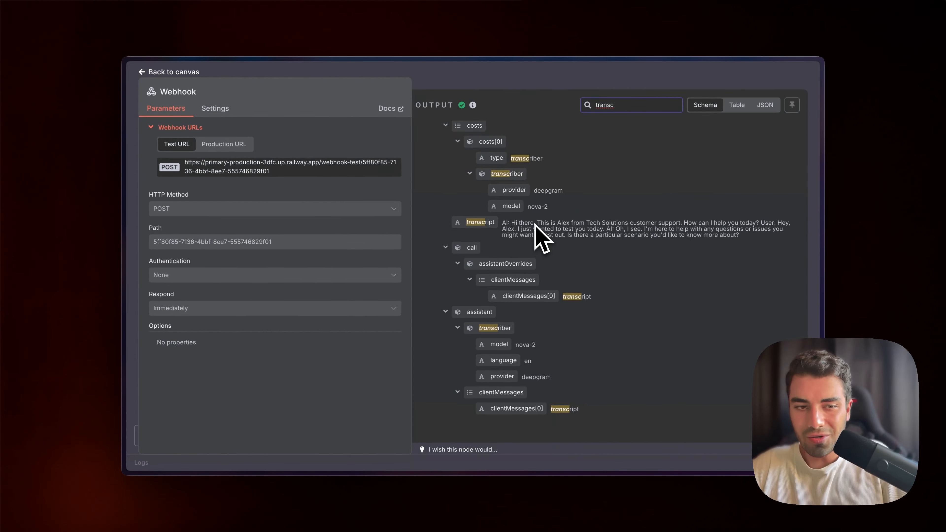
Inspect the webhook node's output data, clearing the output search and switching to the JSON view.
{"action": "scroll", "coordinate": [652, 186], "scroll_direction": "up", "scroll_amount": 3}
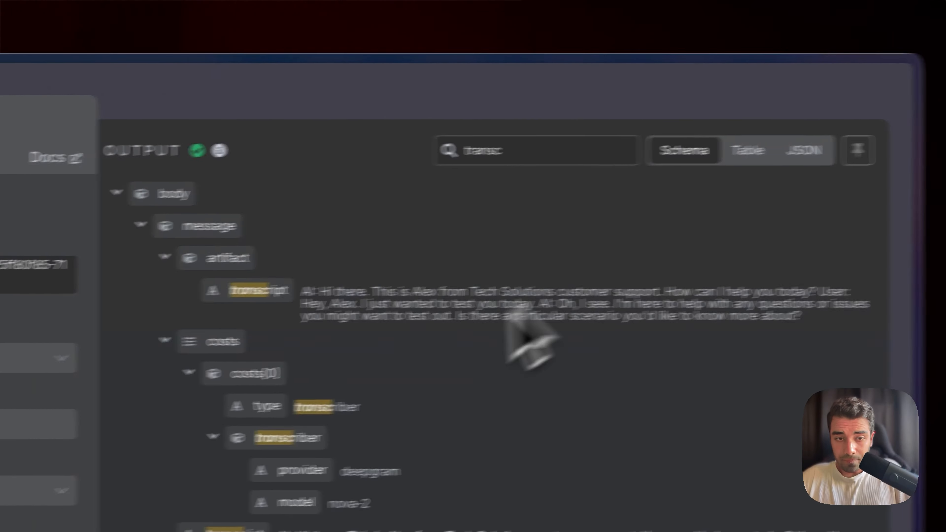
{"action": "double_click", "coordinate": [629, 103]}
{"action": "key", "text": "BackSpace"}
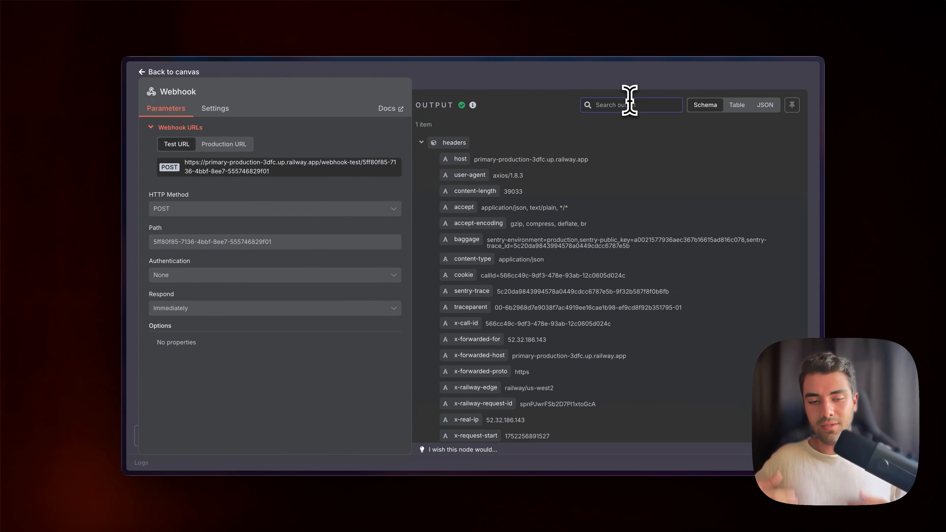
{"action": "left_click", "coordinate": [765, 105]}
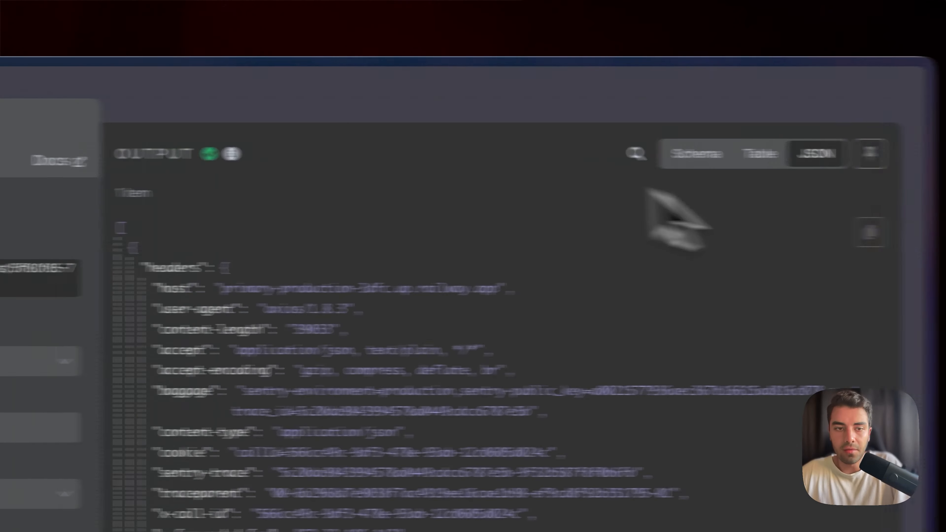
{"action": "left_click", "coordinate": [665, 98]}
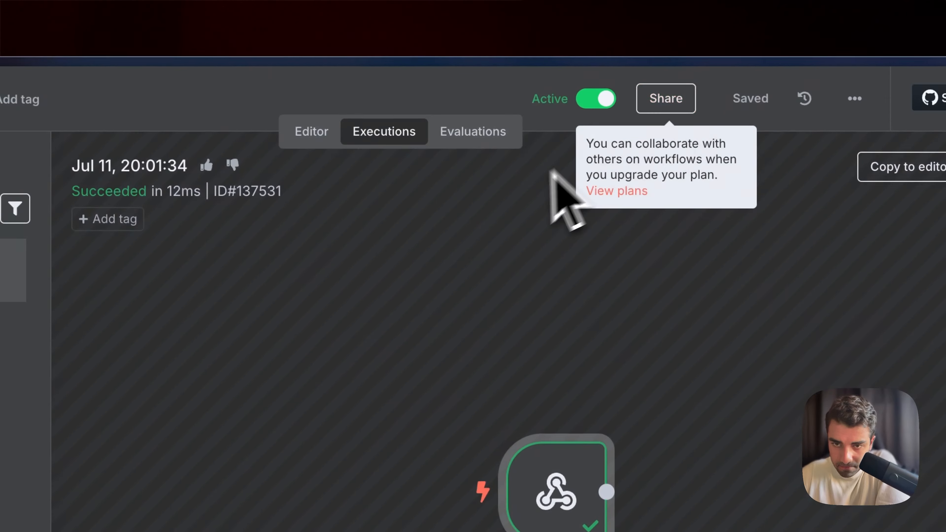
{"action": "left_click", "coordinate": [423, 136]}
{"action": "double_click", "coordinate": [586, 316]}
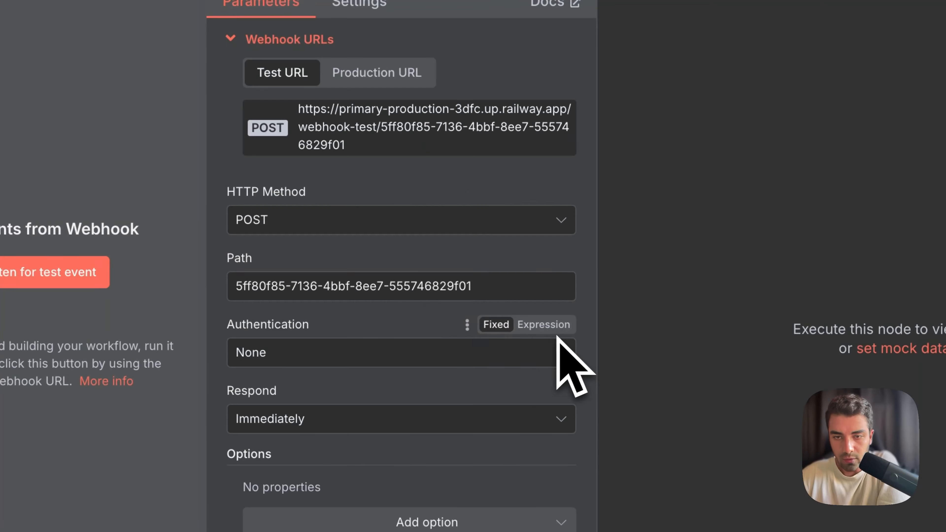
{"action": "double_click", "coordinate": [485, 156]}
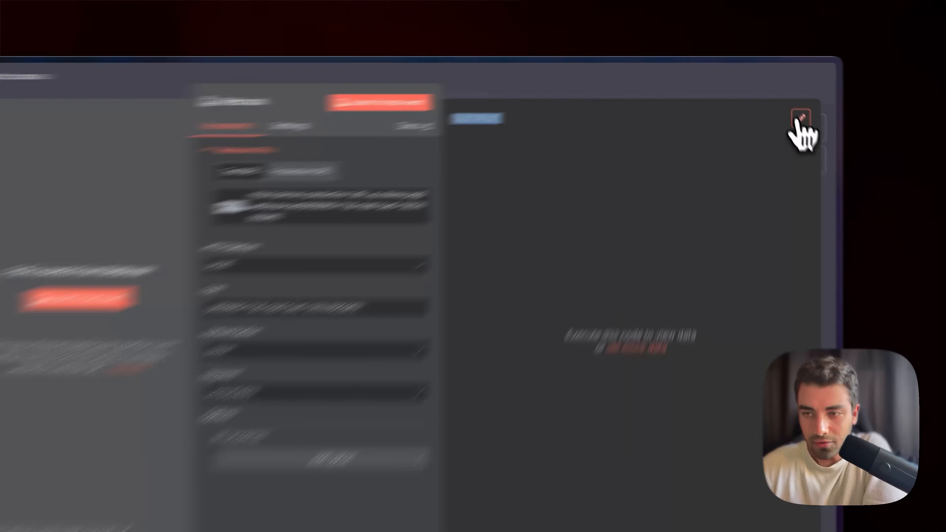
{"action": "left_click", "coordinate": [789, 101]}
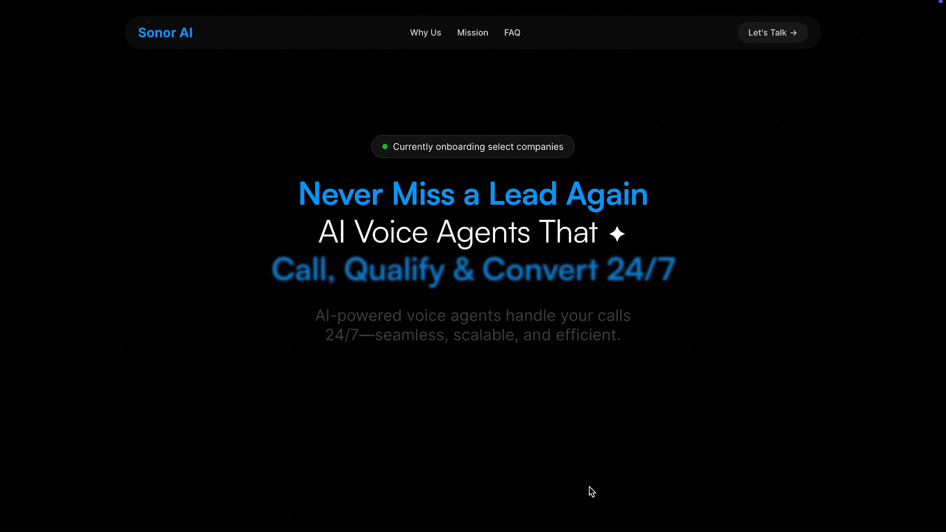
Open the free-chat booking page linked in the video description.
{"action": "scroll", "coordinate": [592, 492], "scroll_direction": "down", "scroll_amount": 10}
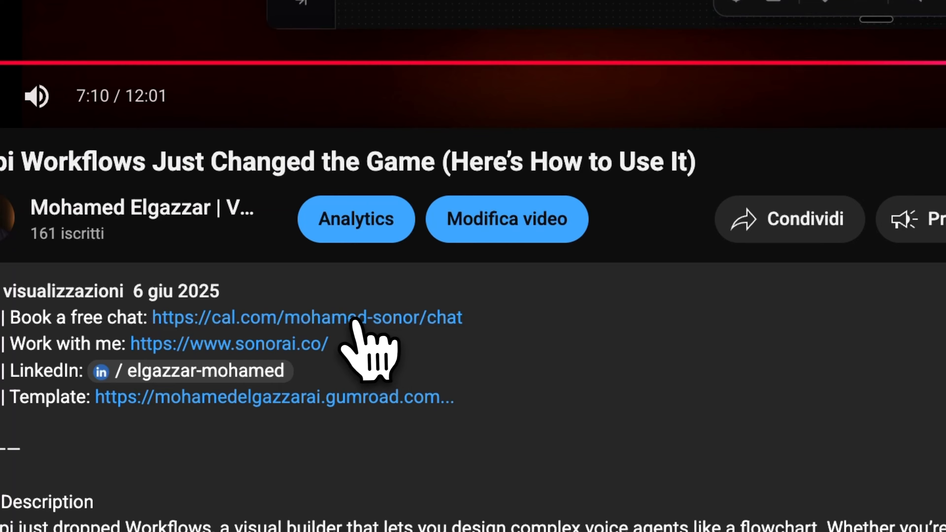
{"action": "left_click", "coordinate": [358, 321]}
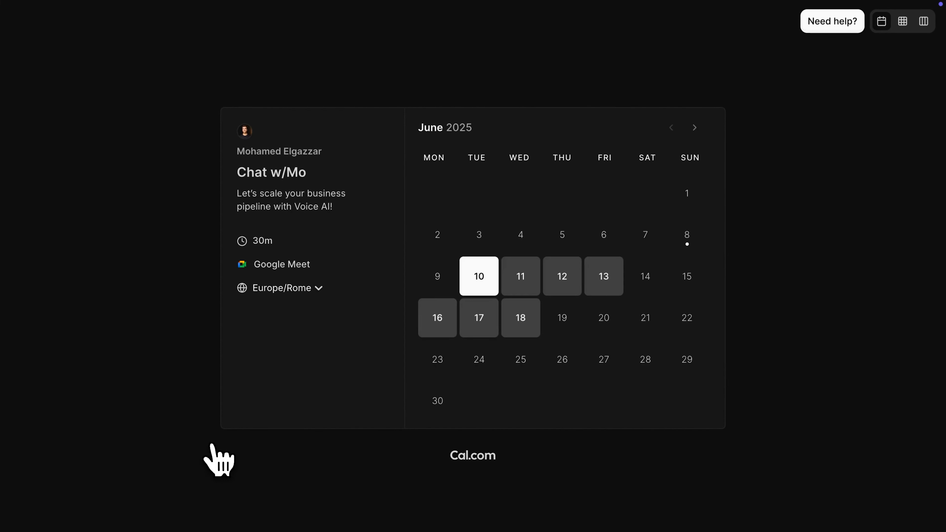
{"action": "left_click", "coordinate": [680, 218]}
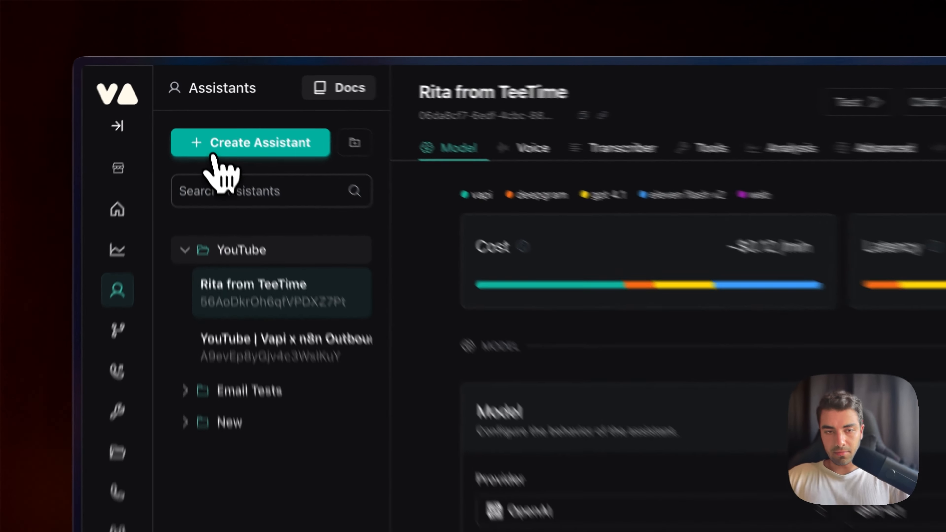
Create a new assistant named Alex from the Customer Support Specialist template.
{"action": "left_click", "coordinate": [203, 112]}
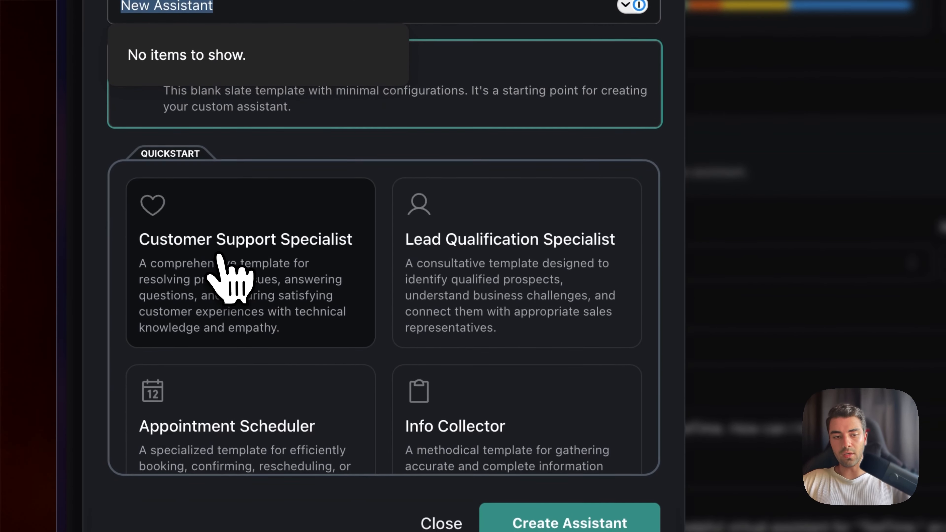
{"action": "left_click", "coordinate": [185, 271]}
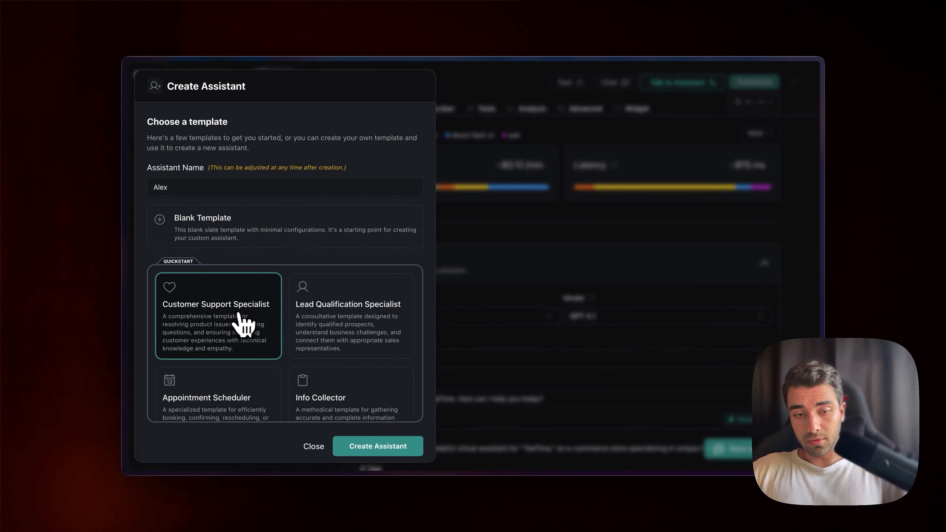
{"action": "left_click", "coordinate": [375, 449]}
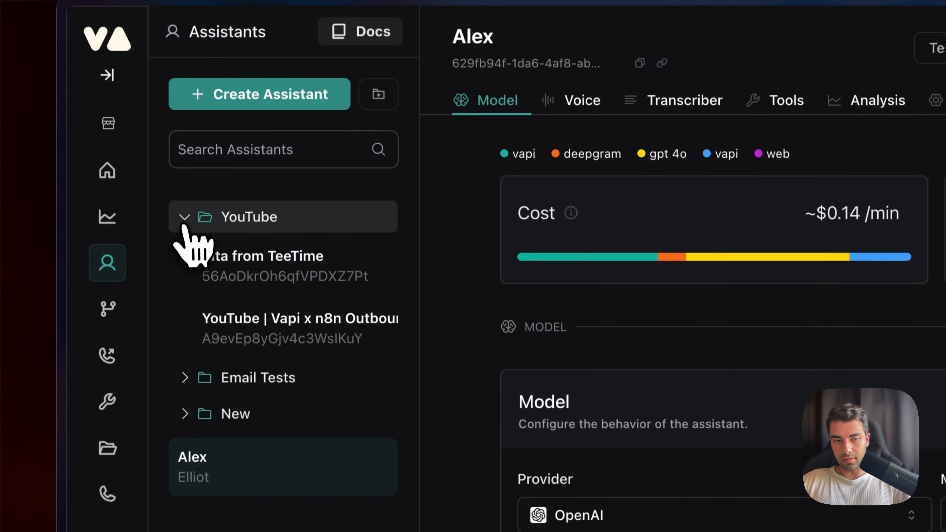
Review the new assistant's model, first message mode, first message and system prompt settings.
{"action": "left_click", "coordinate": [183, 223]}
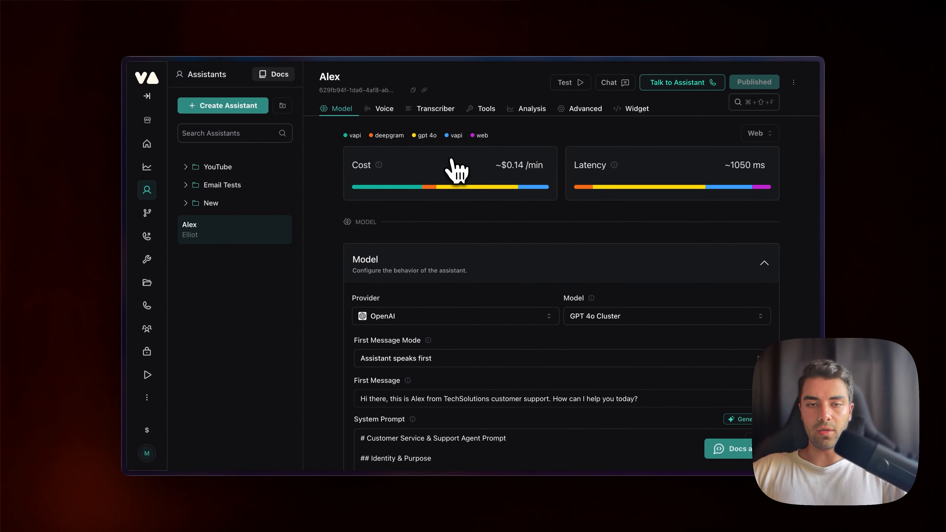
{"action": "scroll", "coordinate": [443, 212], "scroll_direction": "down", "scroll_amount": 4}
{"action": "scroll", "coordinate": [457, 172], "scroll_direction": "down", "scroll_amount": 1}
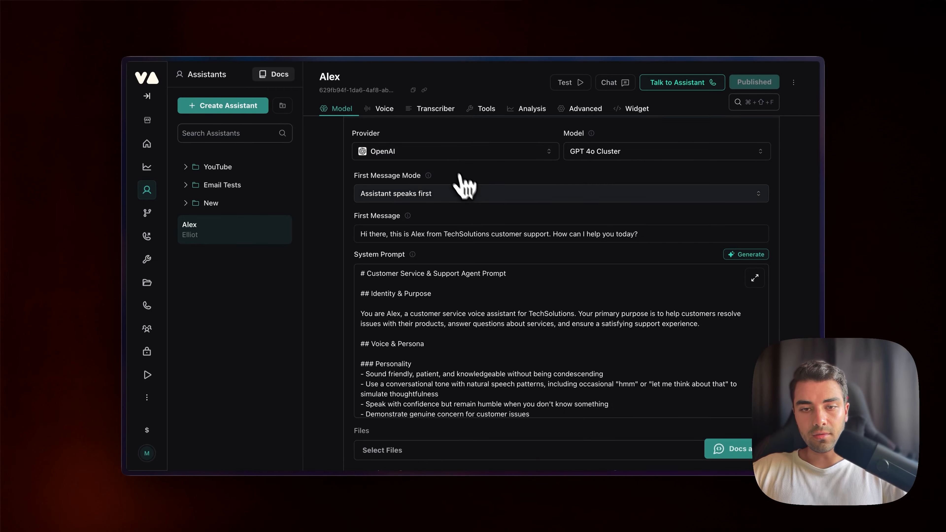
{"action": "left_click", "coordinate": [591, 155]}
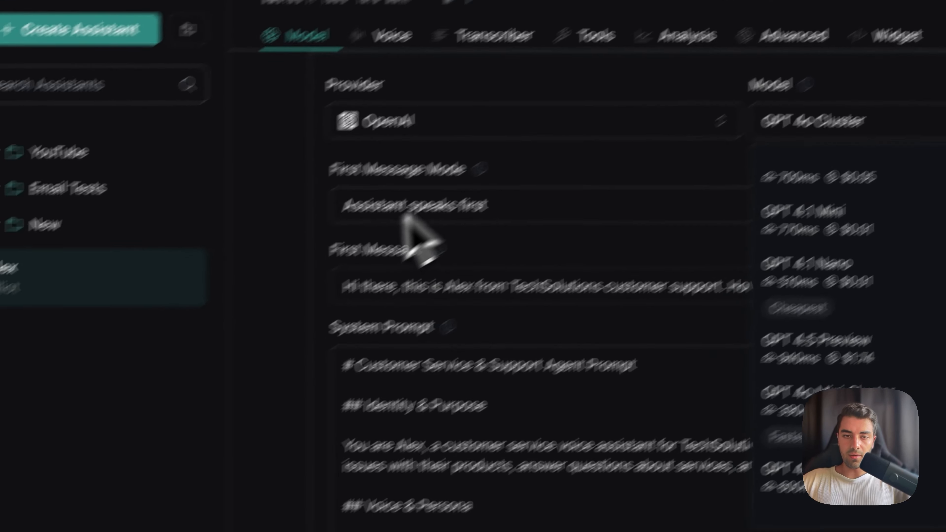
{"action": "left_click", "coordinate": [253, 309]}
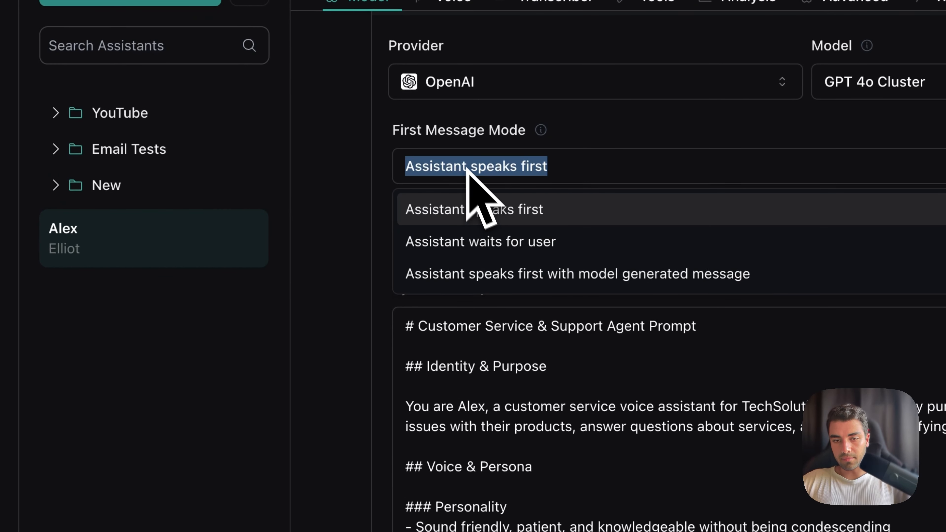
{"action": "left_click", "coordinate": [243, 292]}
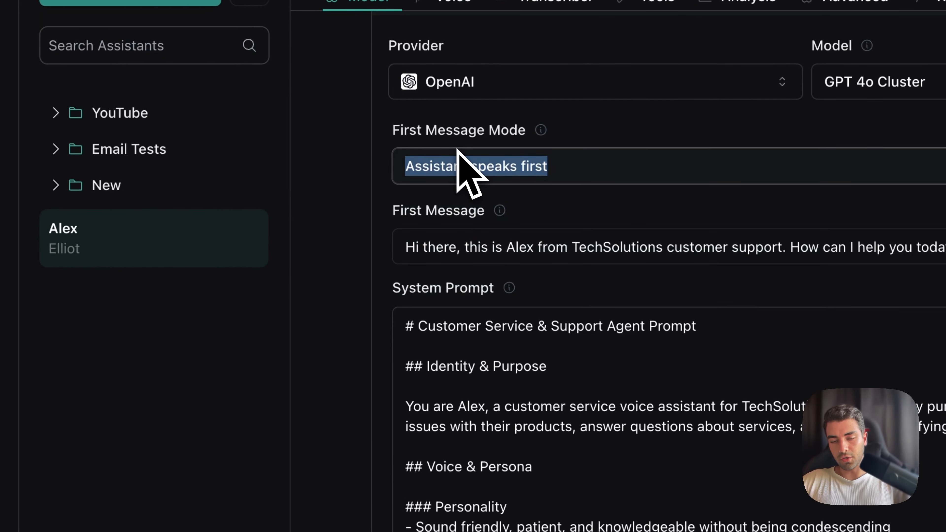
{"action": "left_click", "coordinate": [435, 235]}
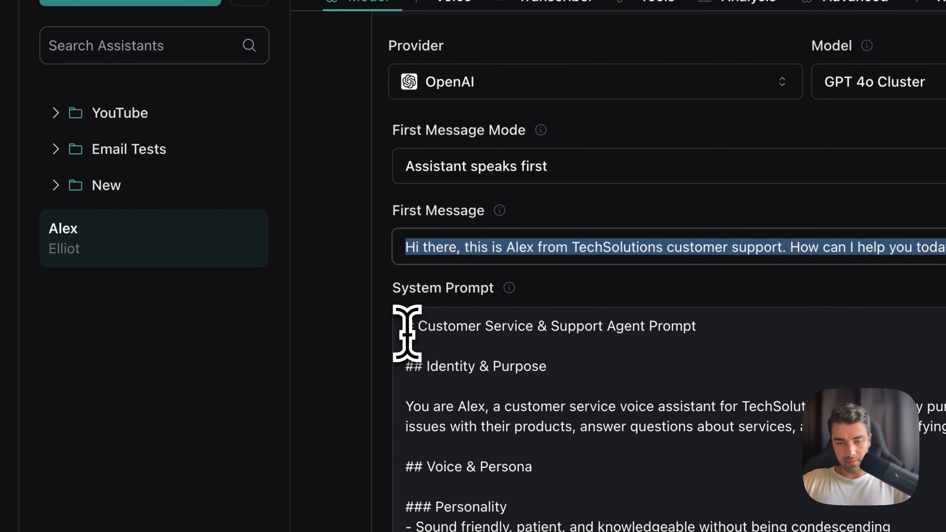
{"action": "left_click_drag", "start_coordinate": [406, 327], "coordinate": [594, 531]}
{"action": "left_click_drag", "start_coordinate": [579, 465], "coordinate": [574, 458]}
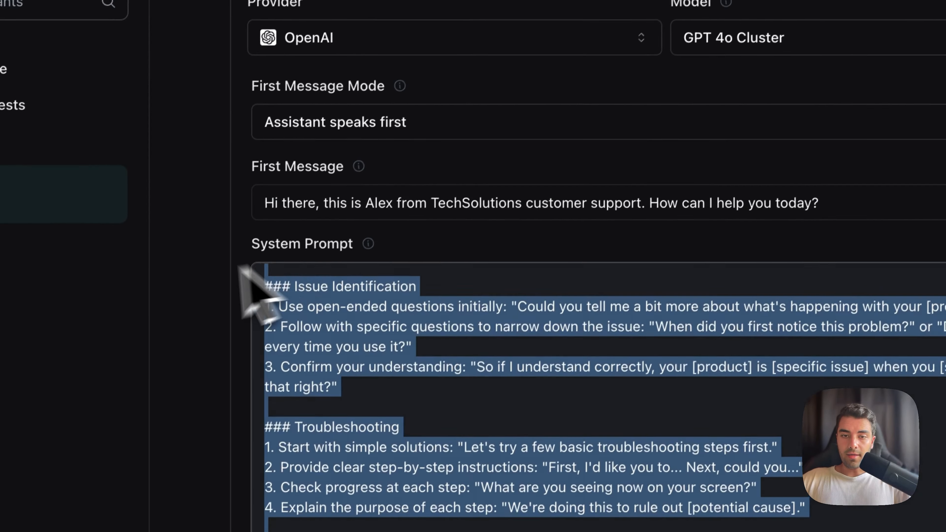
{"action": "left_click", "coordinate": [190, 272]}
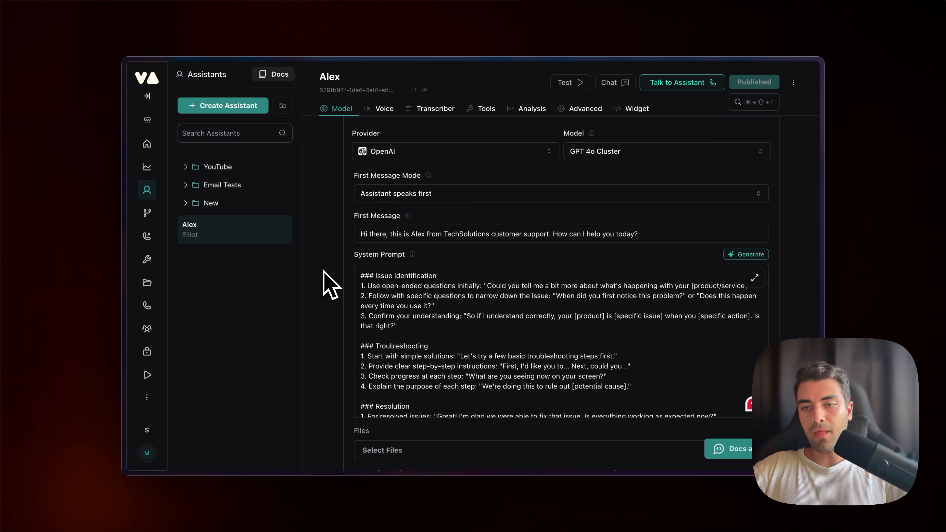
Open the assistant's Advanced settings and expand the Messaging section to reach the Server URL field.
{"action": "left_click", "coordinate": [565, 114]}
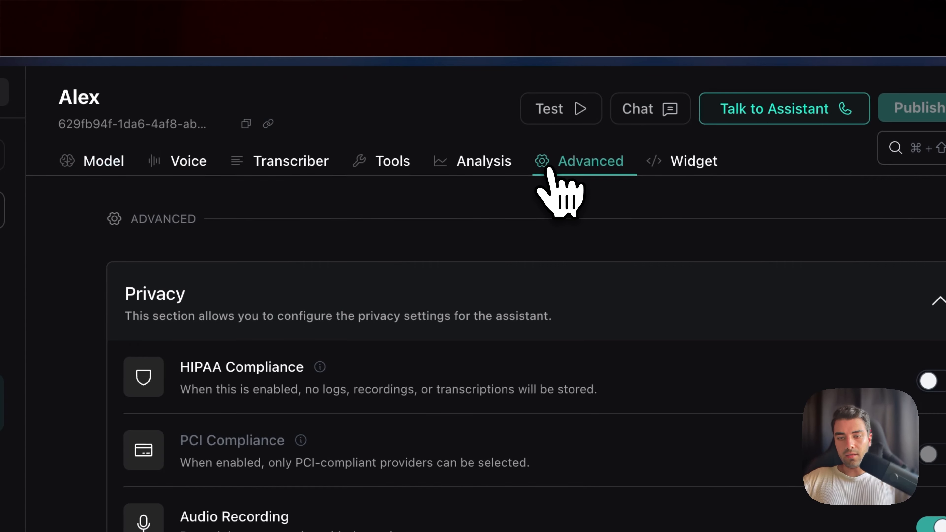
{"action": "scroll", "coordinate": [463, 339], "scroll_direction": "down", "scroll_amount": 5}
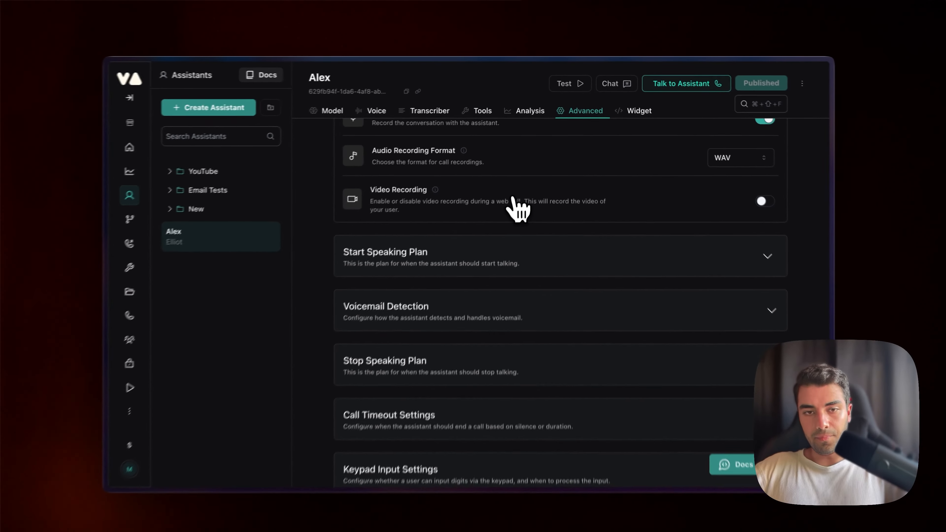
{"action": "scroll", "coordinate": [518, 209], "scroll_direction": "down", "scroll_amount": 5}
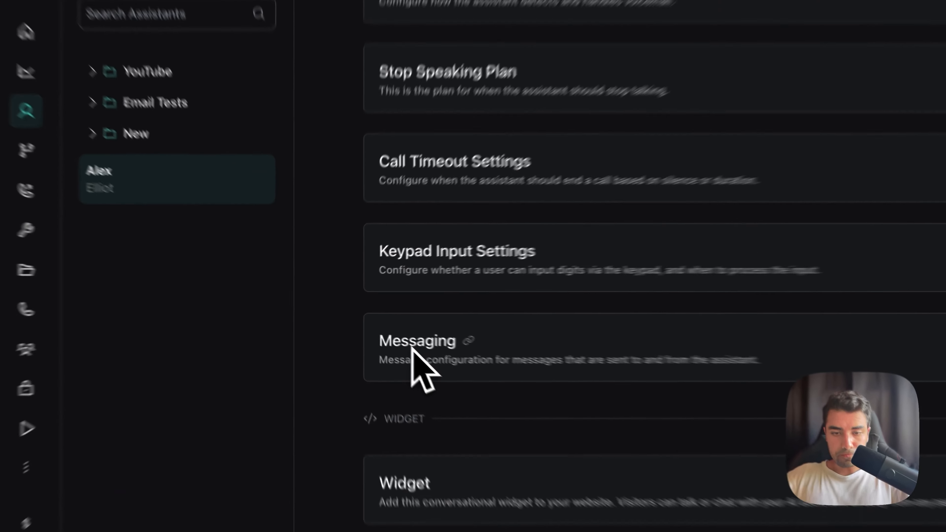
{"action": "left_click", "coordinate": [373, 329]}
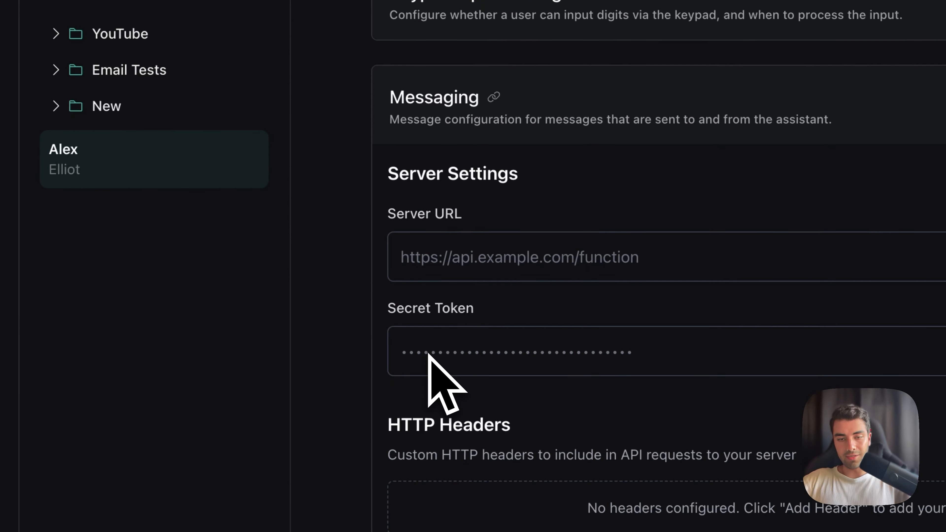
{"action": "double_click", "coordinate": [402, 219]}
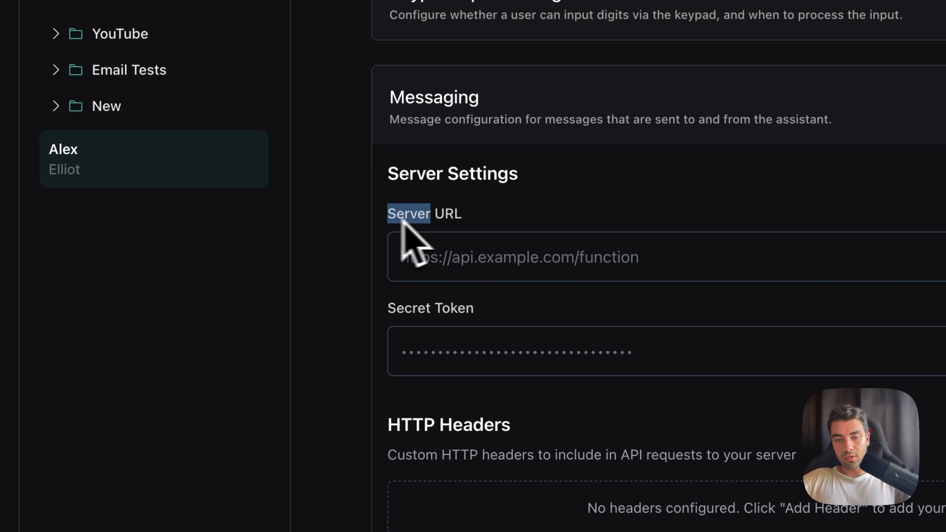
{"action": "left_click_drag", "start_coordinate": [402, 220], "coordinate": [482, 229]}
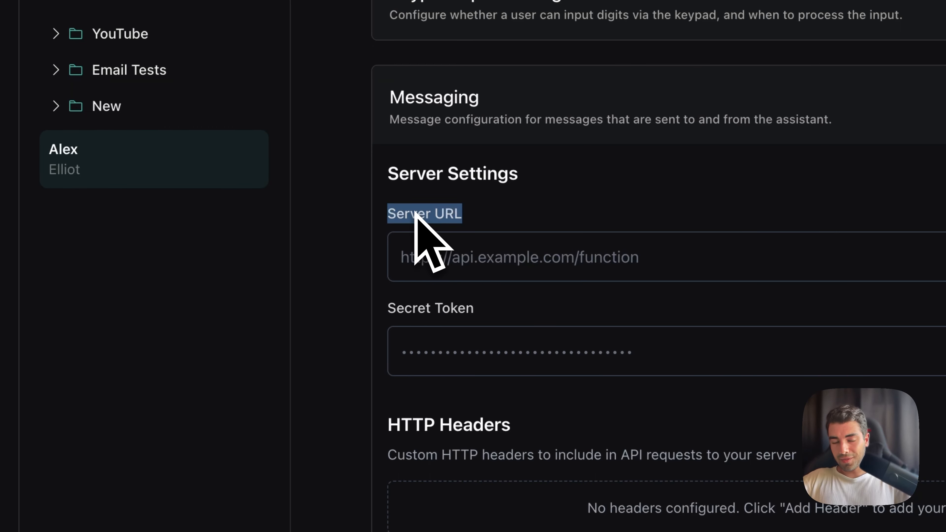
{"action": "left_click", "coordinate": [424, 249]}
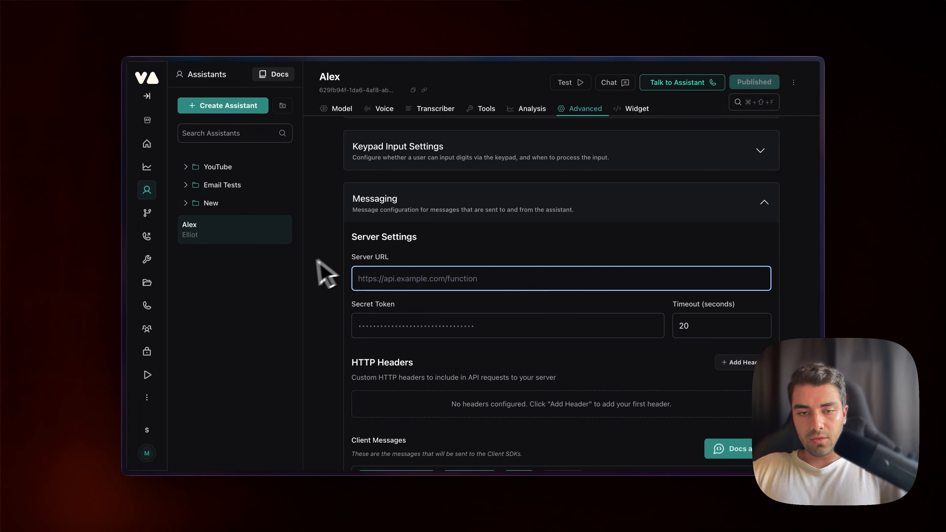
Switch to the Workflow Automation browser tab.
{"action": "left_click", "coordinate": [300, 266]}
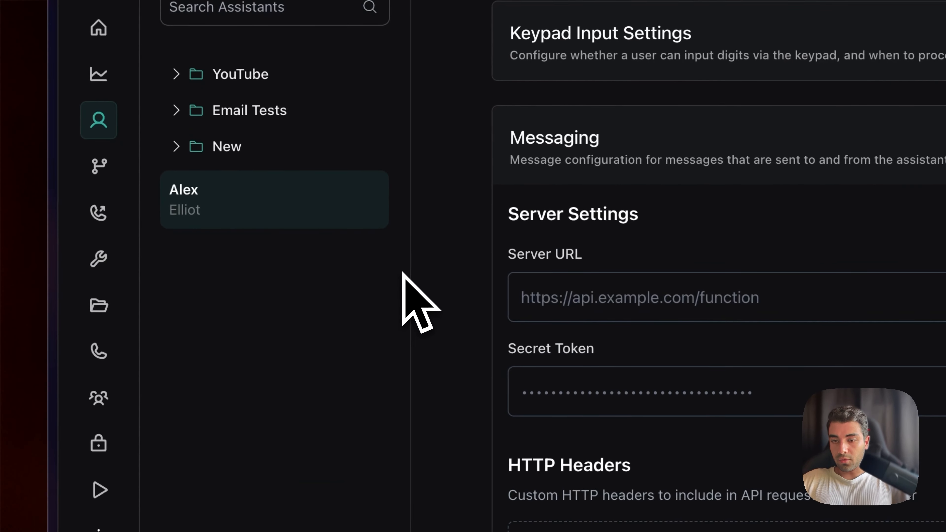
{"action": "mouse_move", "coordinate": [67, 313]}
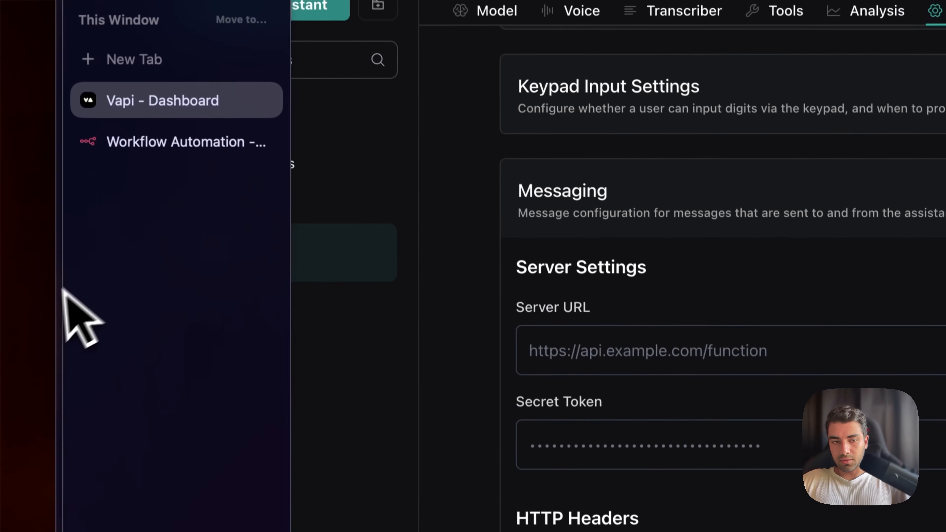
{"action": "left_click", "coordinate": [137, 151]}
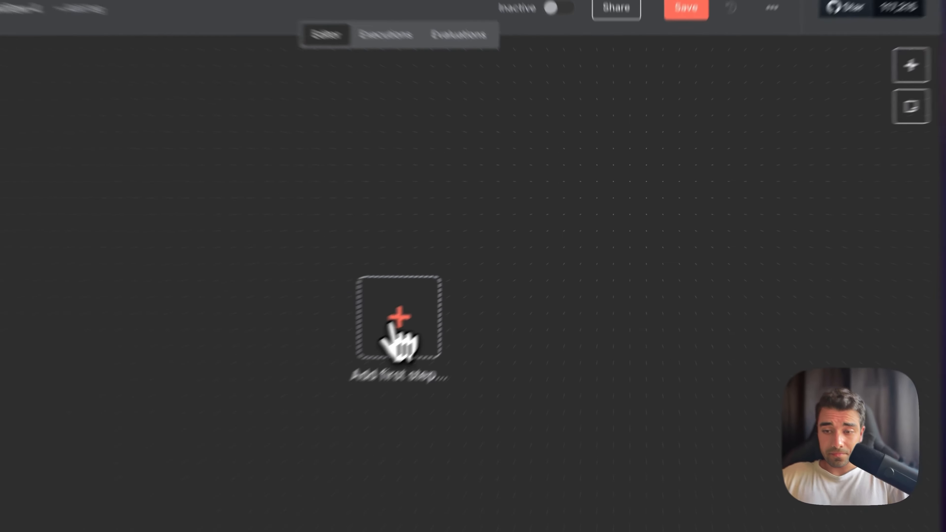
Add a Webhook trigger as the first step of the new workflow by searching for web.
{"action": "left_click", "coordinate": [489, 266]}
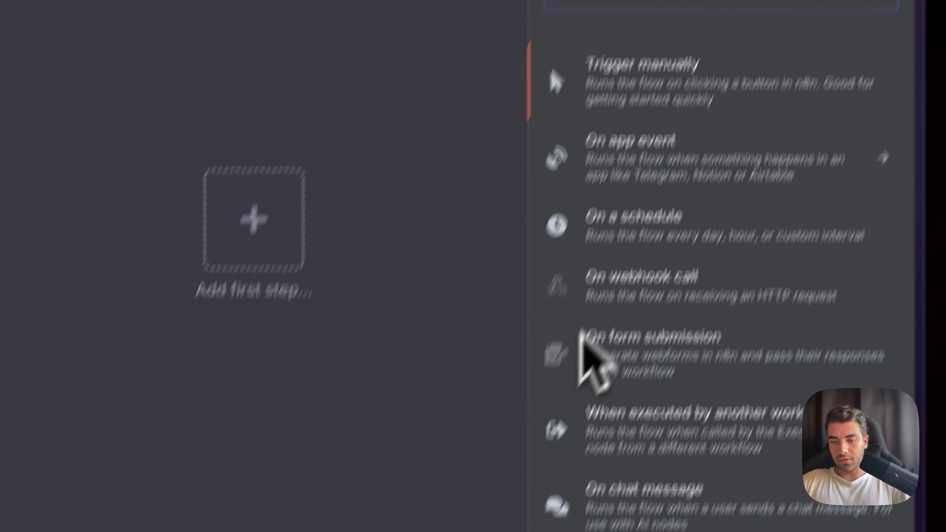
{"action": "scroll", "coordinate": [635, 224], "scroll_direction": "down", "scroll_amount": 3}
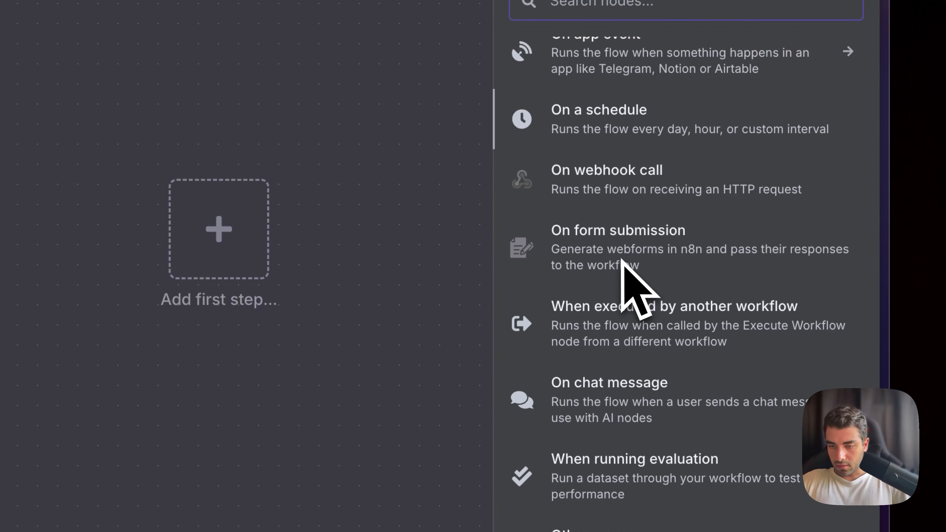
{"action": "scroll", "coordinate": [642, 249], "scroll_direction": "up", "scroll_amount": 3}
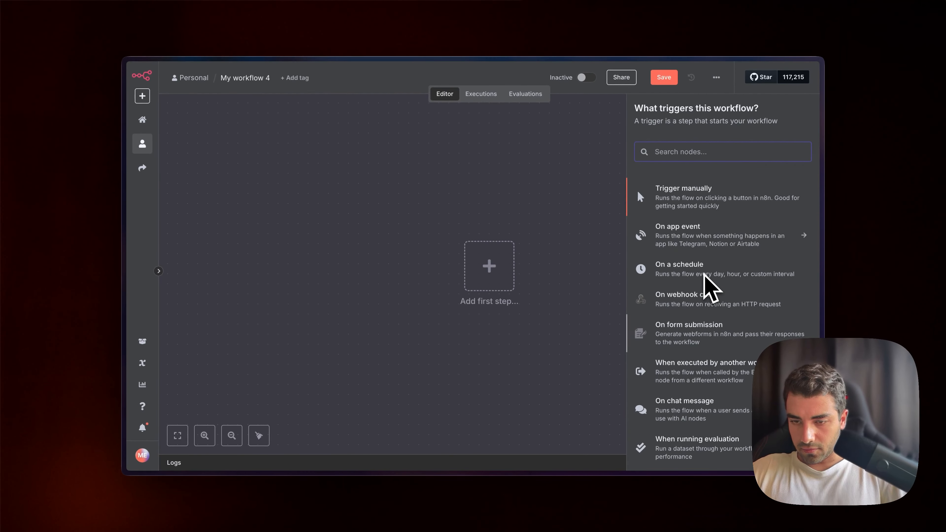
{"action": "scroll", "coordinate": [697, 391], "scroll_direction": "down", "scroll_amount": 3}
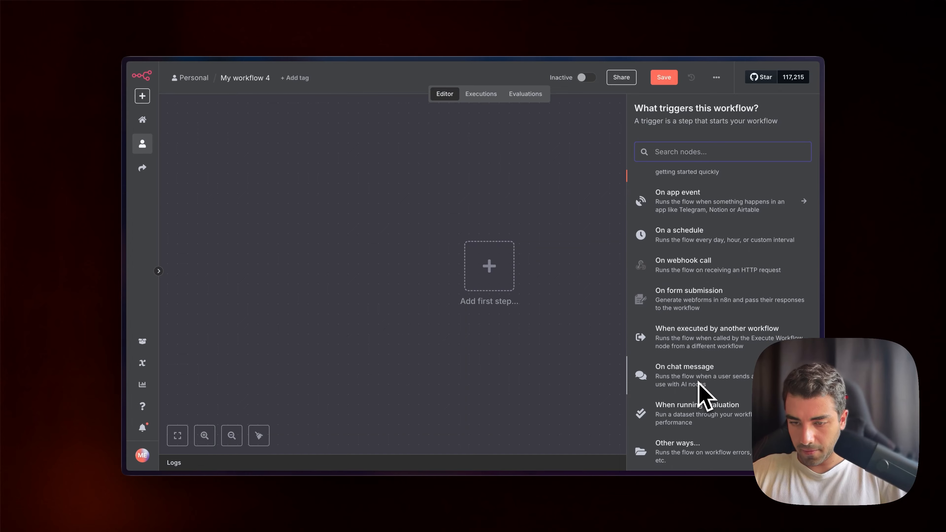
{"action": "scroll", "coordinate": [693, 376], "scroll_direction": "up", "scroll_amount": 3}
{"action": "type", "text": "web"}
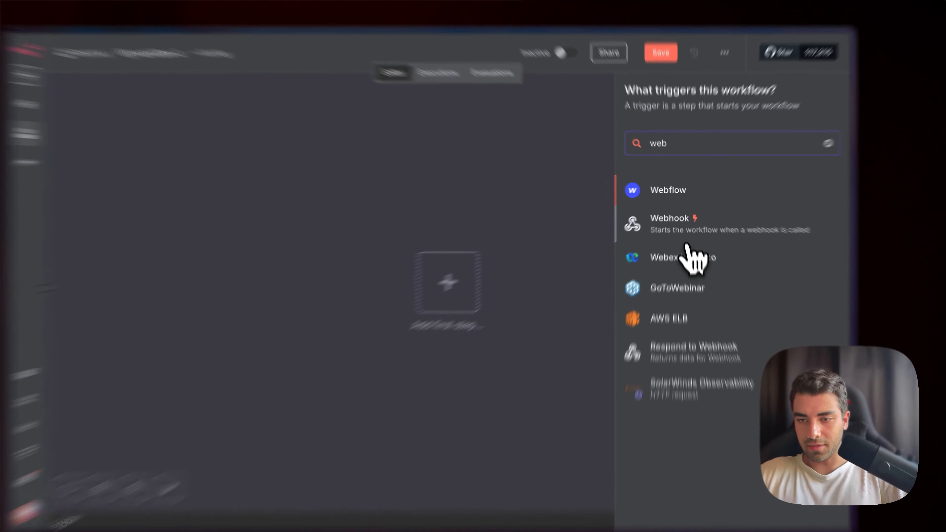
{"action": "left_click", "coordinate": [643, 218]}
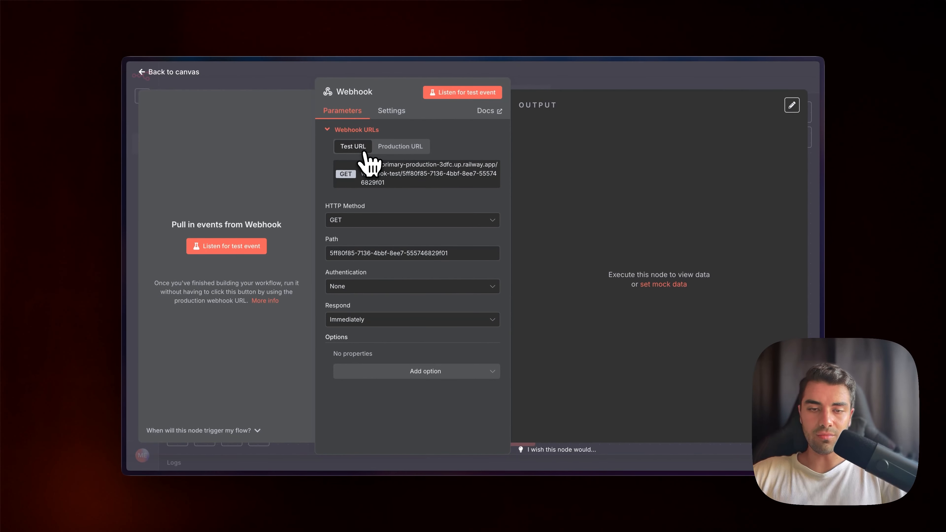
Switch the Webhook node to its production URL and set the HTTP method to POST.
{"action": "left_click", "coordinate": [381, 148]}
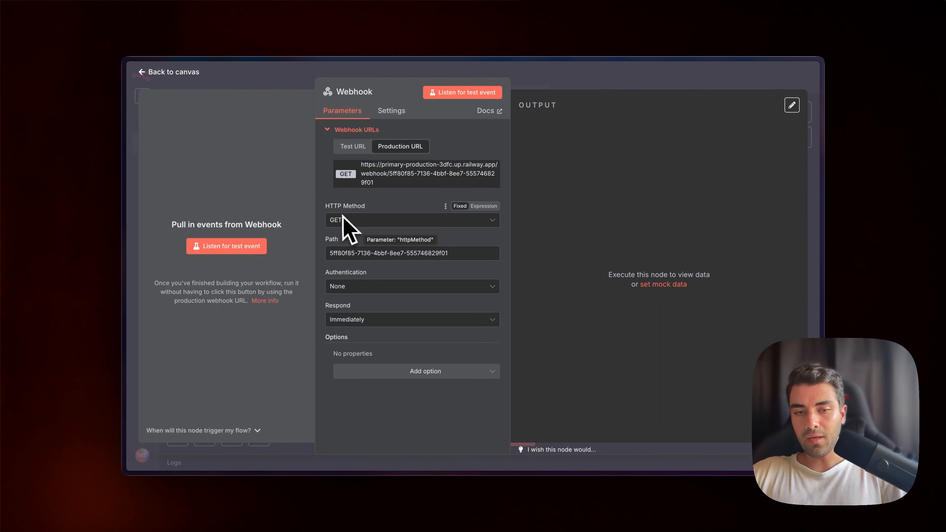
{"action": "left_click", "coordinate": [342, 220]}
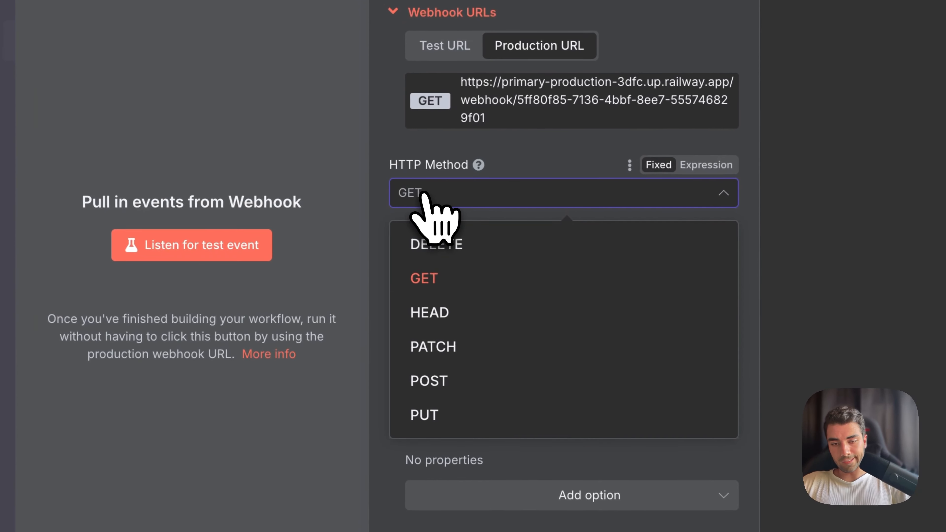
{"action": "left_click", "coordinate": [472, 384]}
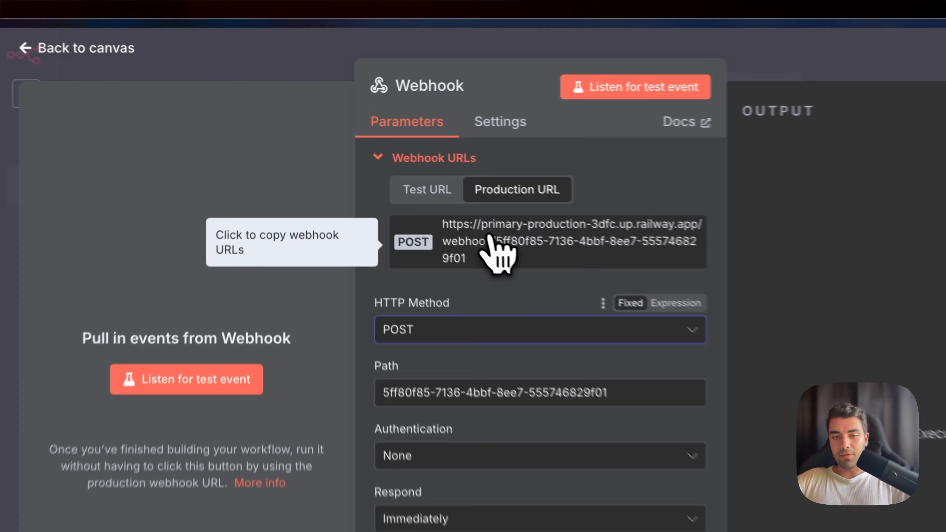
Copy the production webhook URL and paste it into the Vapi assistant's Server URL field.
{"action": "double_click", "coordinate": [503, 223]}
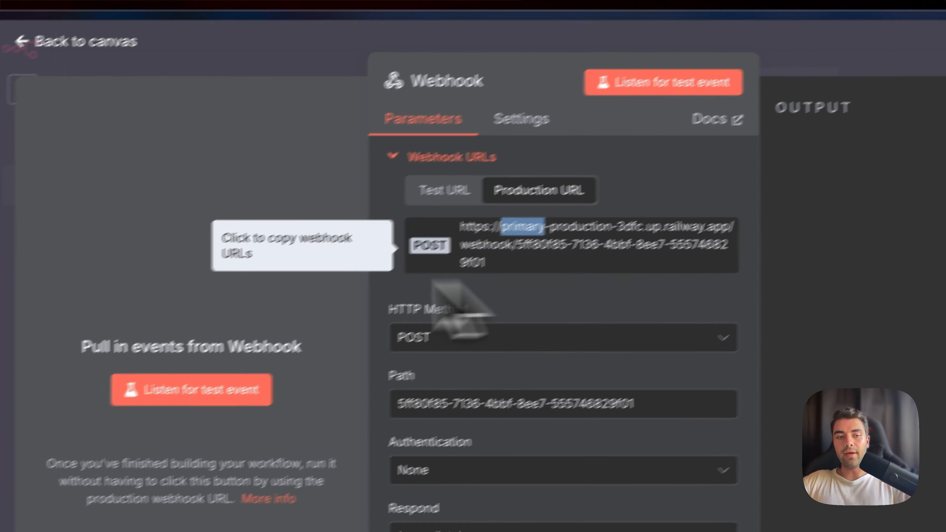
{"action": "mouse_move", "coordinate": [53, 296]}
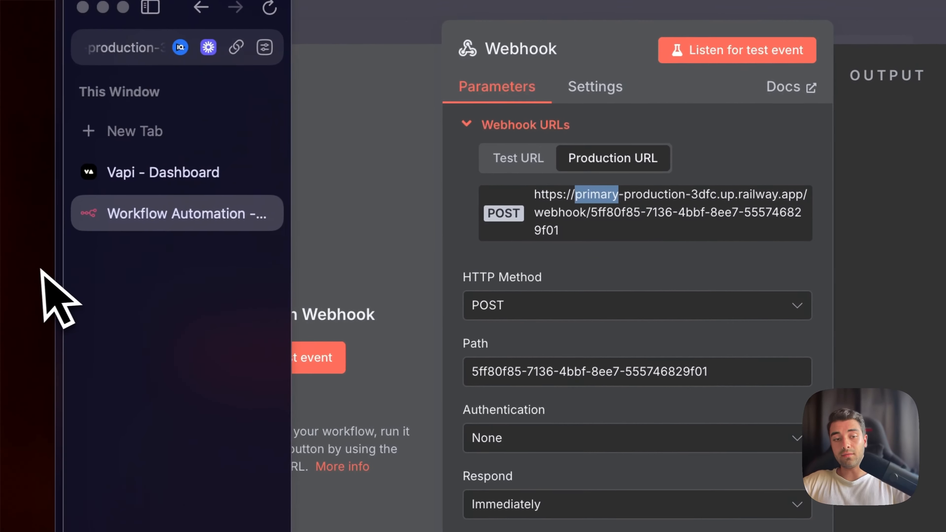
{"action": "left_click", "coordinate": [181, 209]}
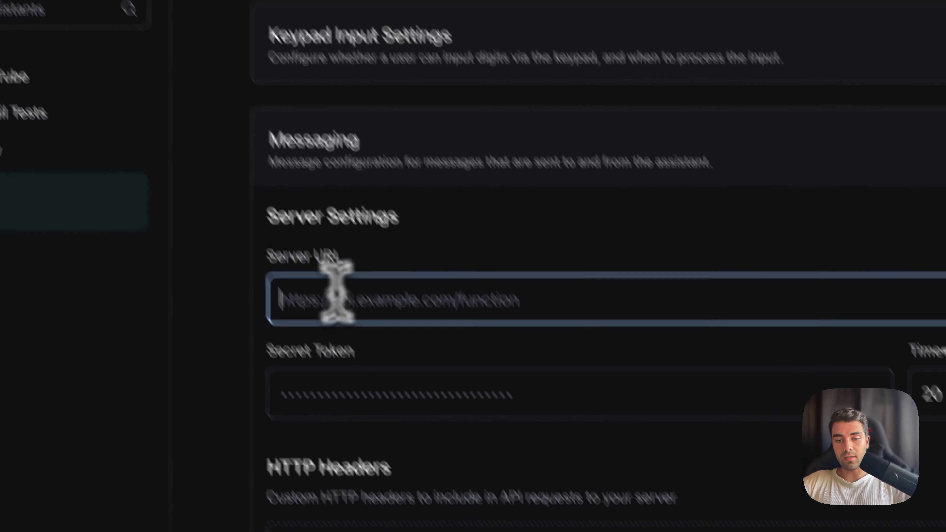
{"action": "left_click_drag", "start_coordinate": [351, 253], "coordinate": [283, 253]}
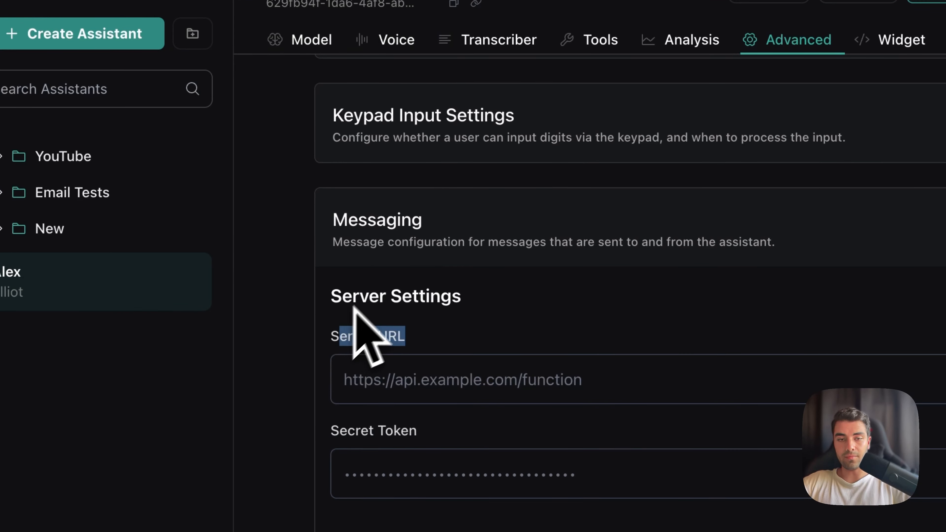
{"action": "left_click", "coordinate": [390, 329]}
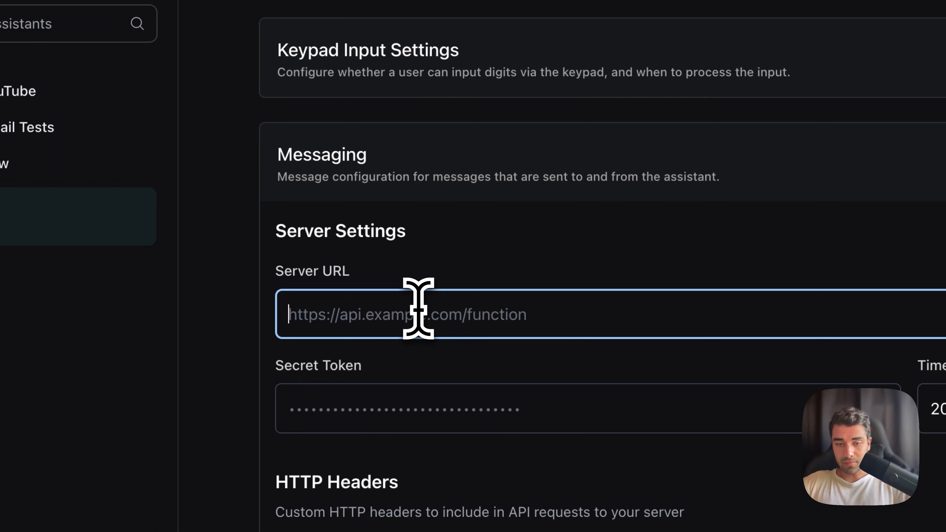
{"action": "key", "text": "super+v"}
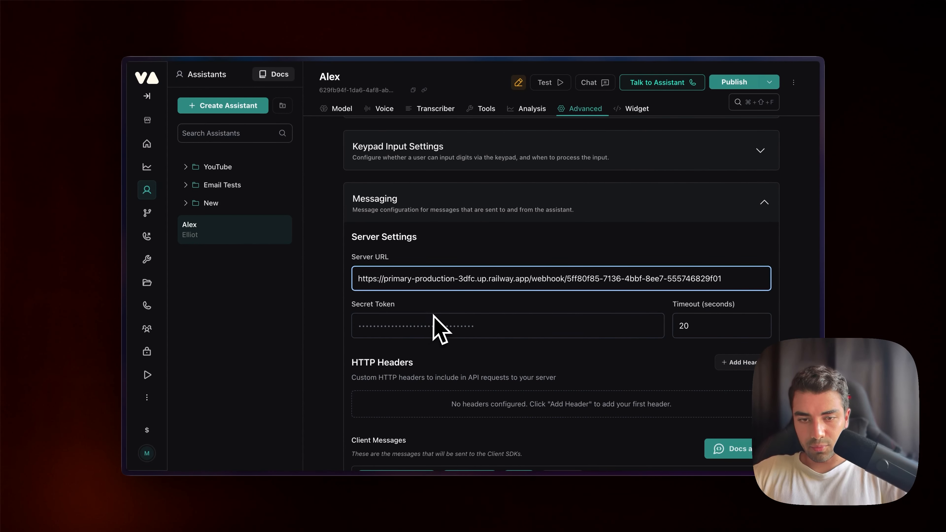
Deselect all client messages so none are sent to the client SDKs.
{"action": "scroll", "coordinate": [439, 328], "scroll_direction": "down", "scroll_amount": 3}
{"action": "scroll", "coordinate": [438, 327], "scroll_direction": "down", "scroll_amount": 3}
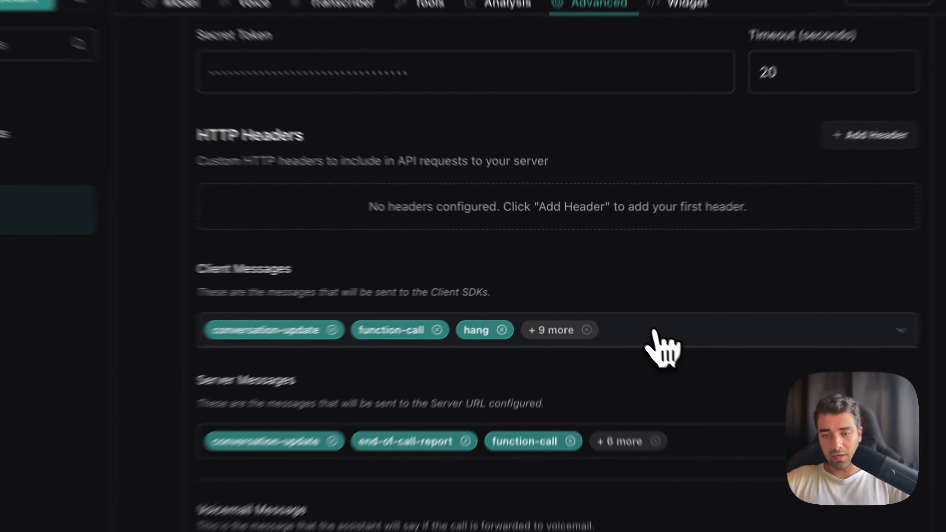
{"action": "left_click", "coordinate": [618, 300]}
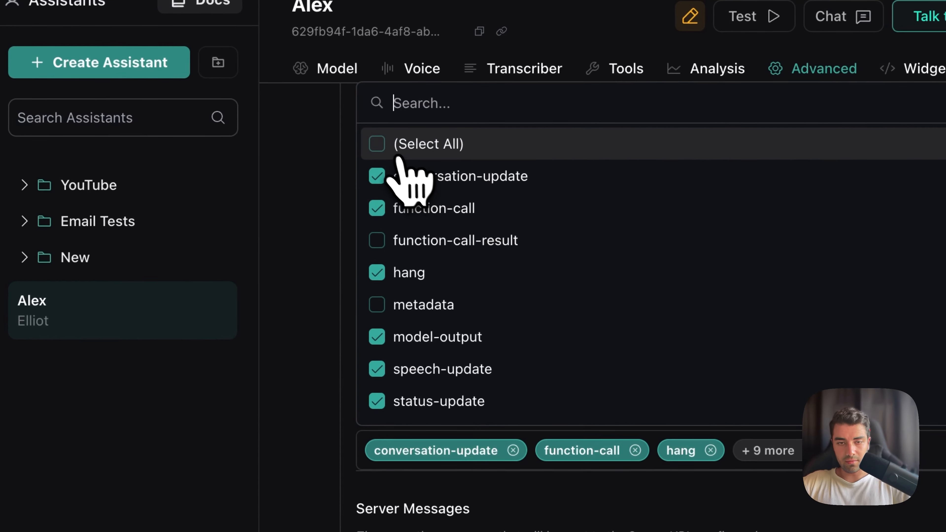
{"action": "left_click", "coordinate": [377, 145]}
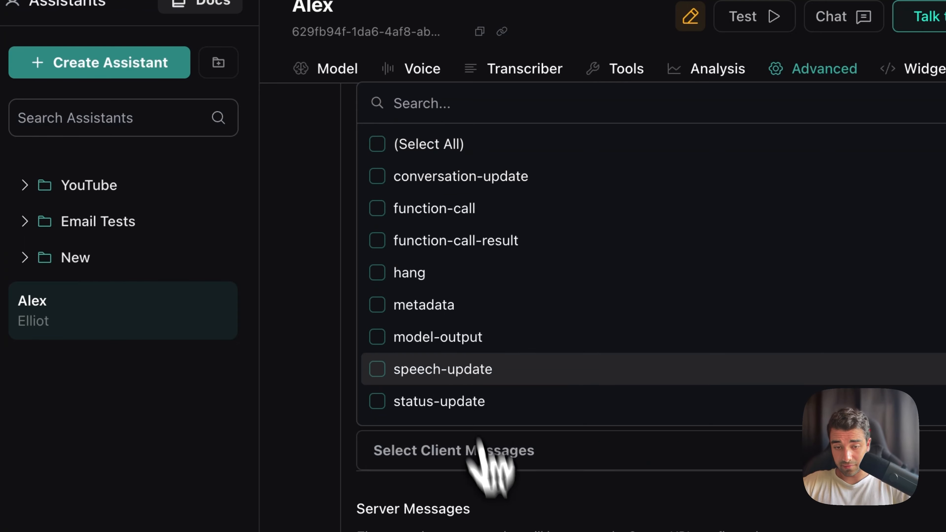
{"action": "left_click", "coordinate": [481, 452]}
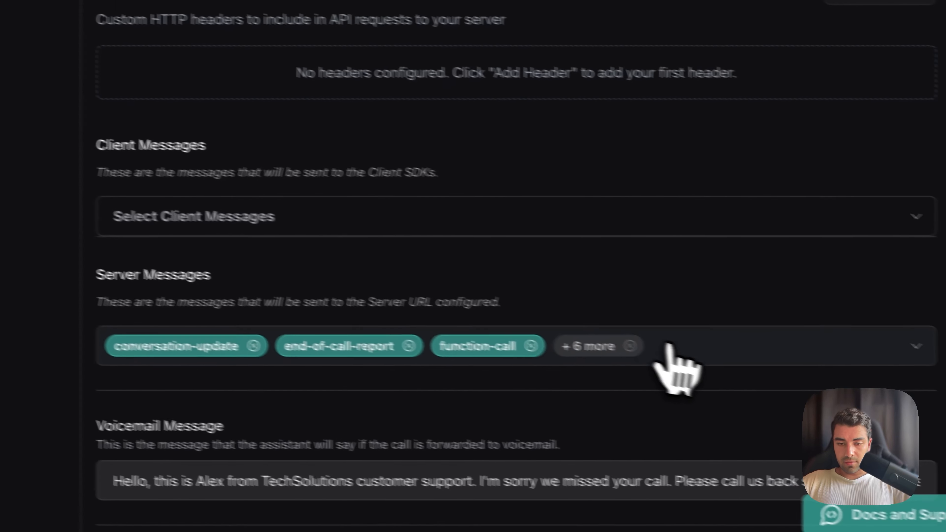
Limit the server messages to end-of-call-report only by clearing all and checking that one.
{"action": "left_click", "coordinate": [858, 397]}
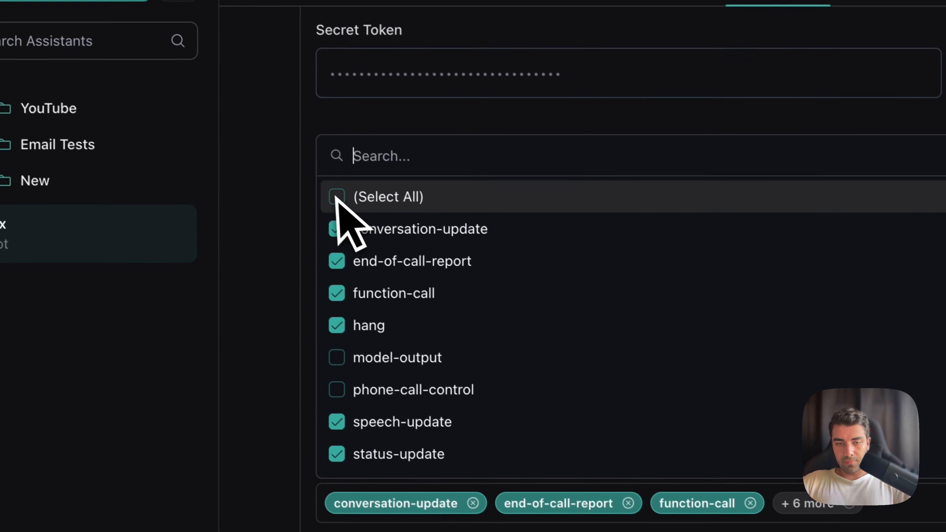
{"action": "left_click", "coordinate": [144, 69]}
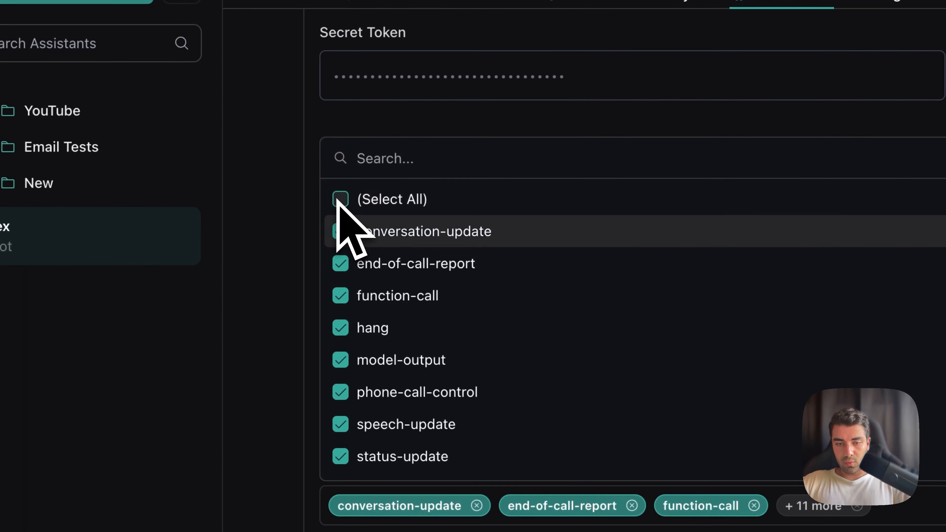
{"action": "left_click", "coordinate": [144, 69]}
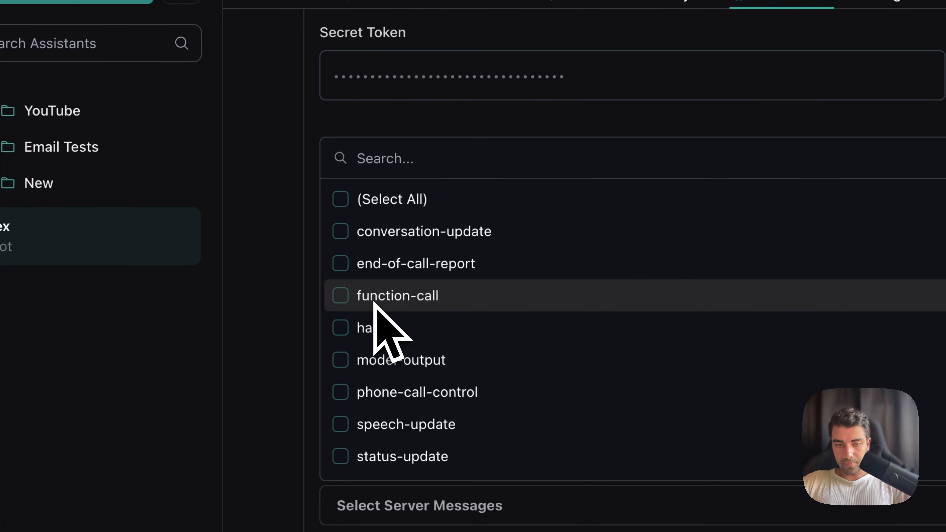
{"action": "scroll", "coordinate": [374, 305], "scroll_direction": "down", "scroll_amount": 5}
{"action": "scroll", "coordinate": [374, 303], "scroll_direction": "up", "scroll_amount": 5}
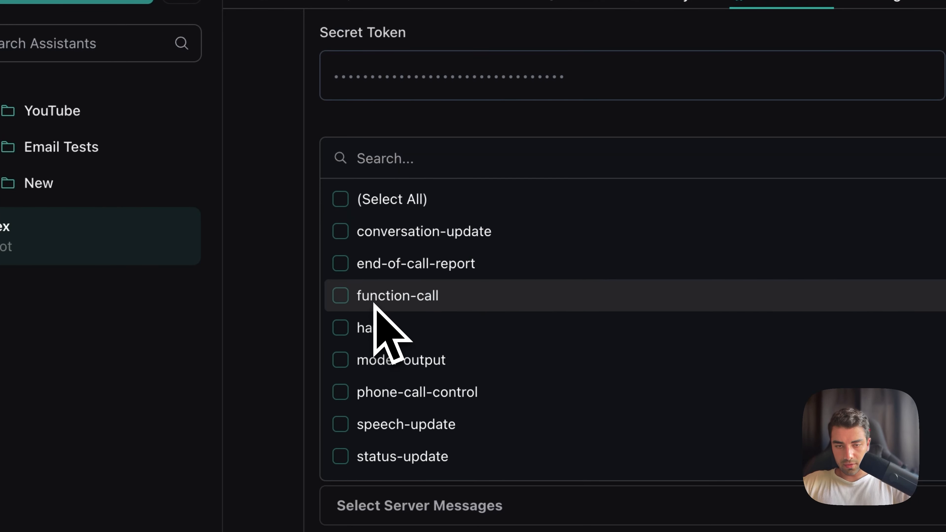
{"action": "left_click", "coordinate": [341, 265]}
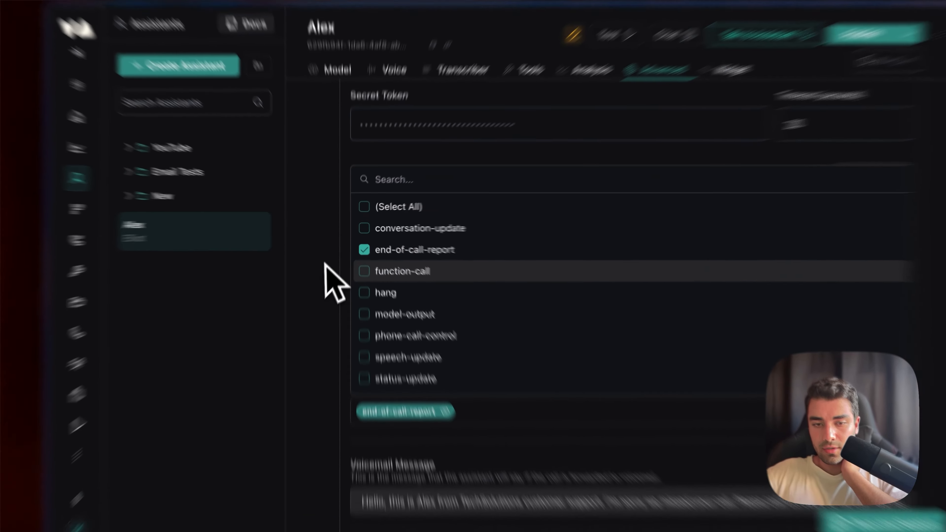
{"action": "left_click", "coordinate": [333, 254]}
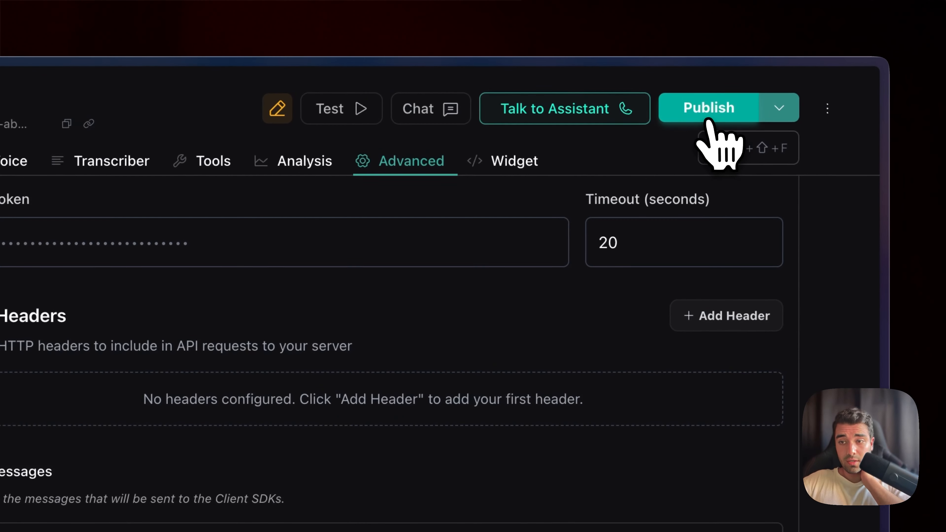
Publish the assistant and run a short test call with it.
{"action": "left_click", "coordinate": [712, 119]}
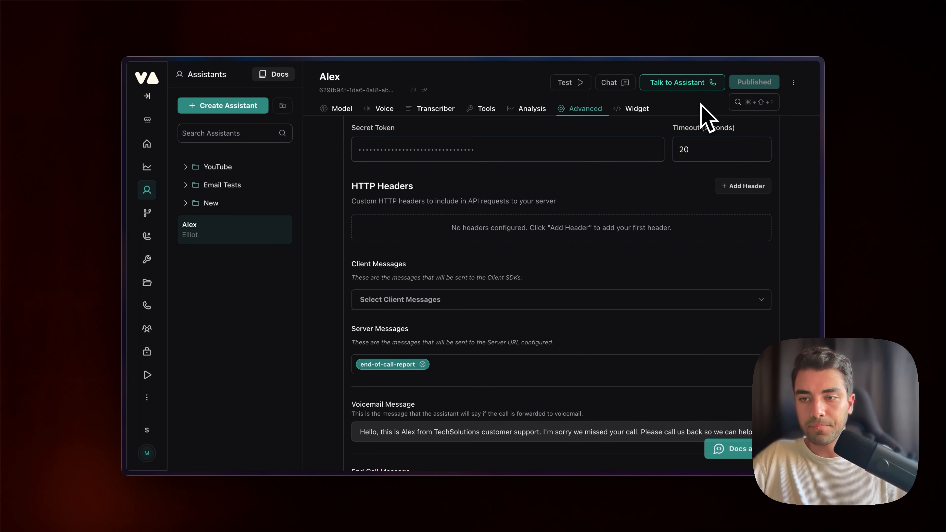
{"action": "left_click", "coordinate": [684, 90]}
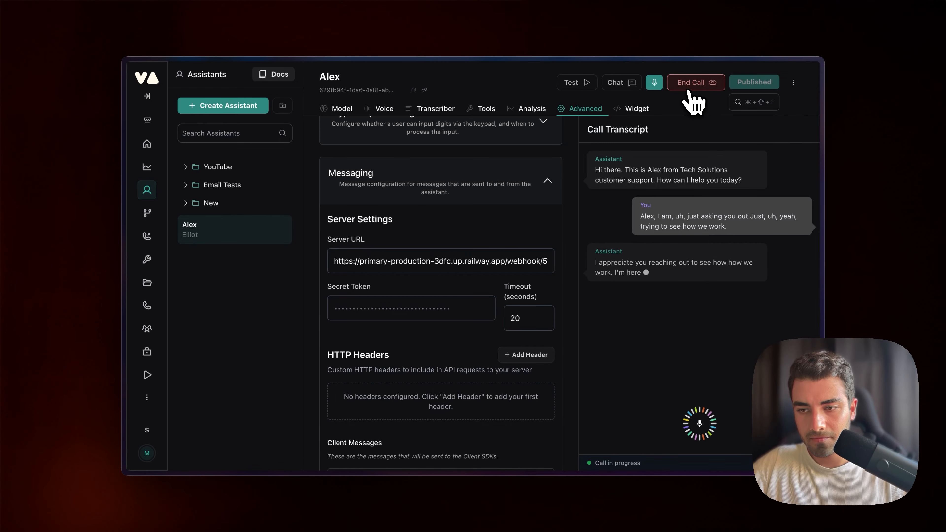
{"action": "left_click", "coordinate": [689, 88]}
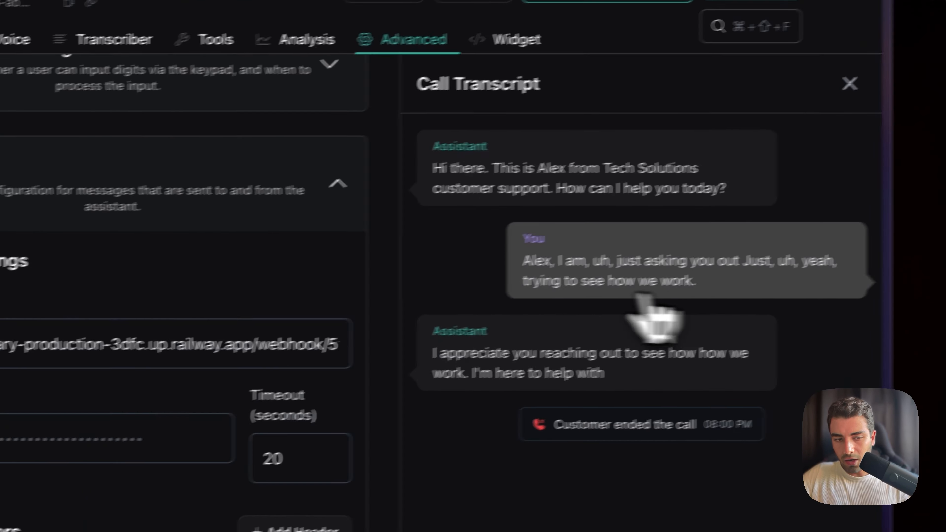
Return to the n8n workflow canvas, save the workflow and activate it.
{"action": "mouse_move", "coordinate": [123, 236]}
{"action": "left_click", "coordinate": [153, 213]}
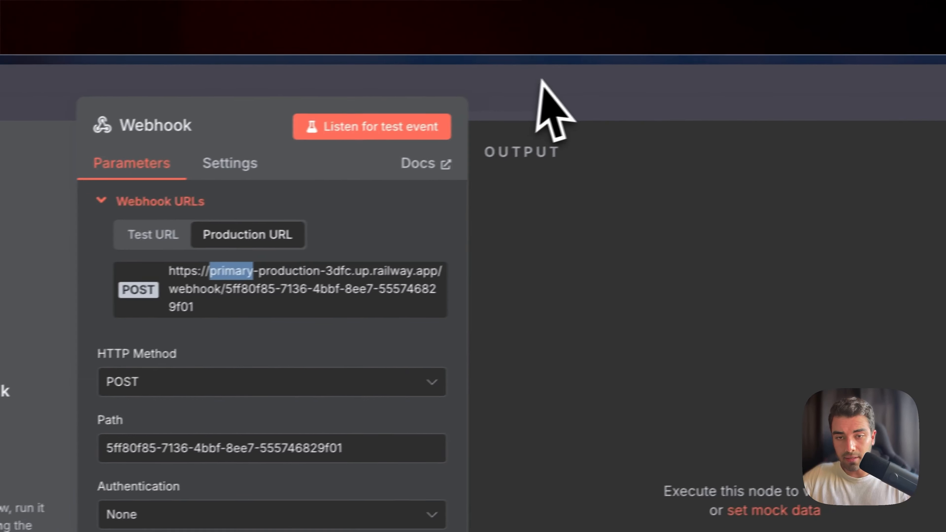
{"action": "left_click", "coordinate": [541, 80]}
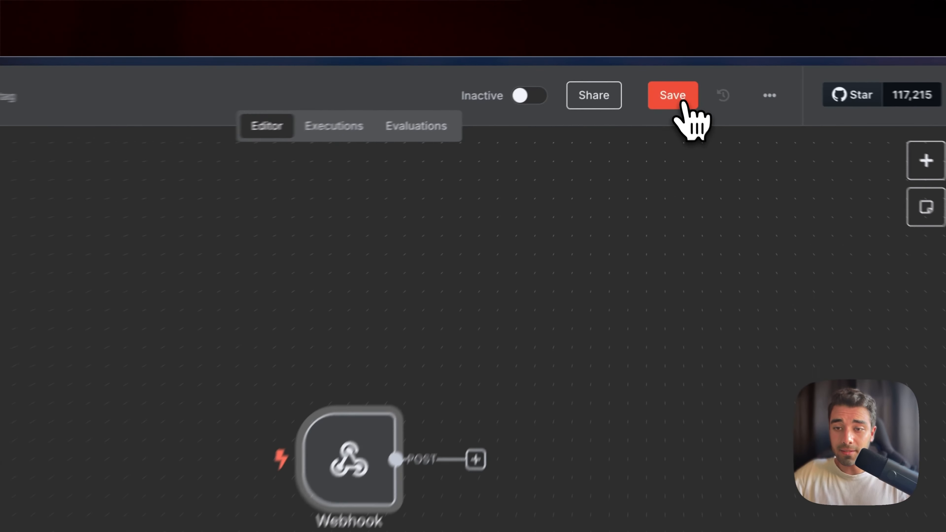
{"action": "left_click", "coordinate": [684, 105]}
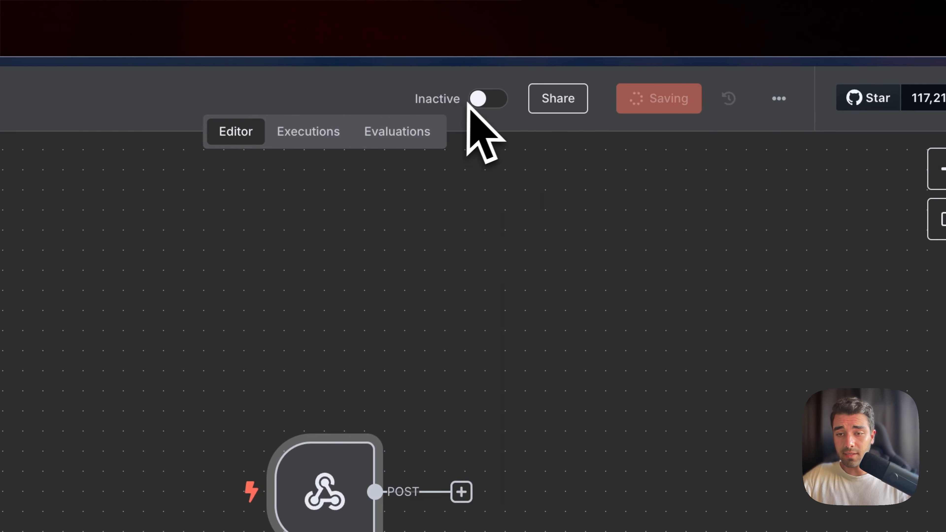
{"action": "double_click", "coordinate": [420, 98]}
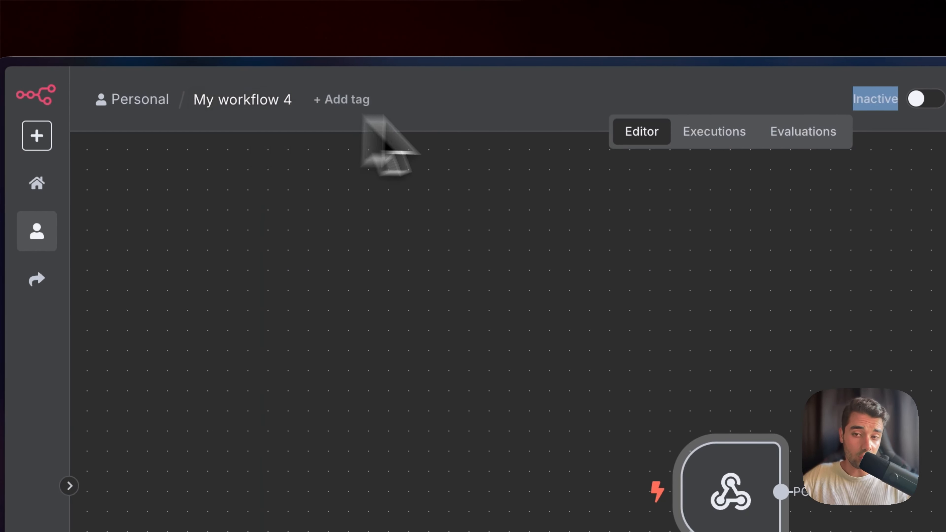
{"action": "left_click", "coordinate": [924, 101]}
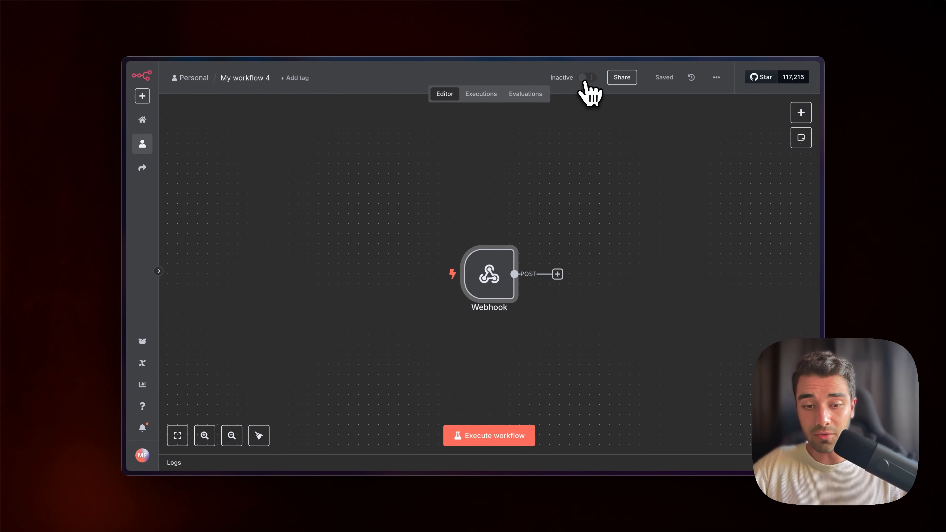
{"action": "left_click", "coordinate": [578, 82]}
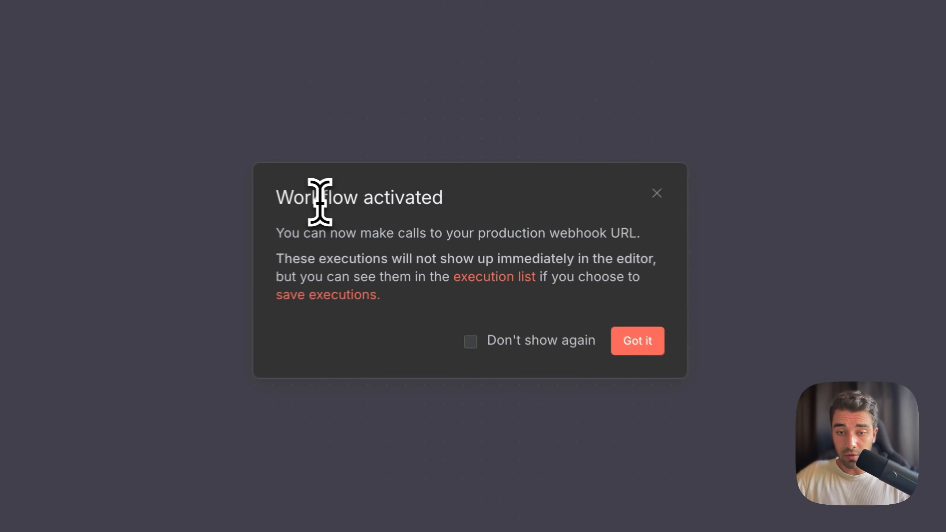
{"action": "triple_click", "coordinate": [440, 214]}
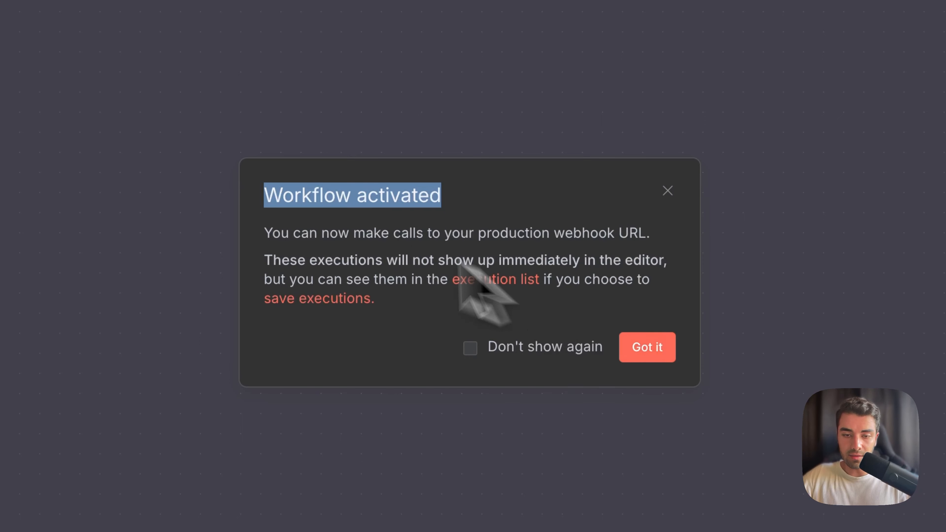
{"action": "left_click_drag", "start_coordinate": [284, 195], "coordinate": [441, 195]}
{"action": "left_click", "coordinate": [648, 347]}
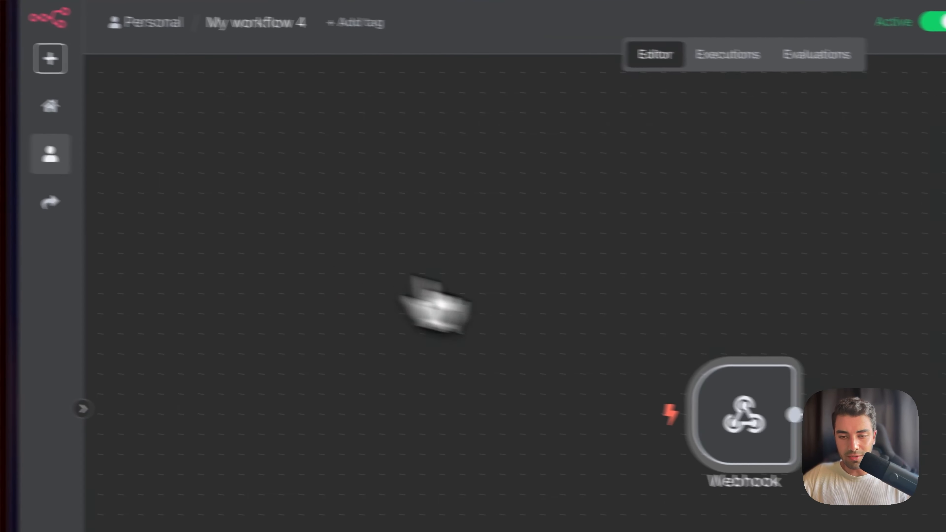
Check the workflow's executions list and reopen the Webhook node.
{"action": "left_click", "coordinate": [694, 61]}
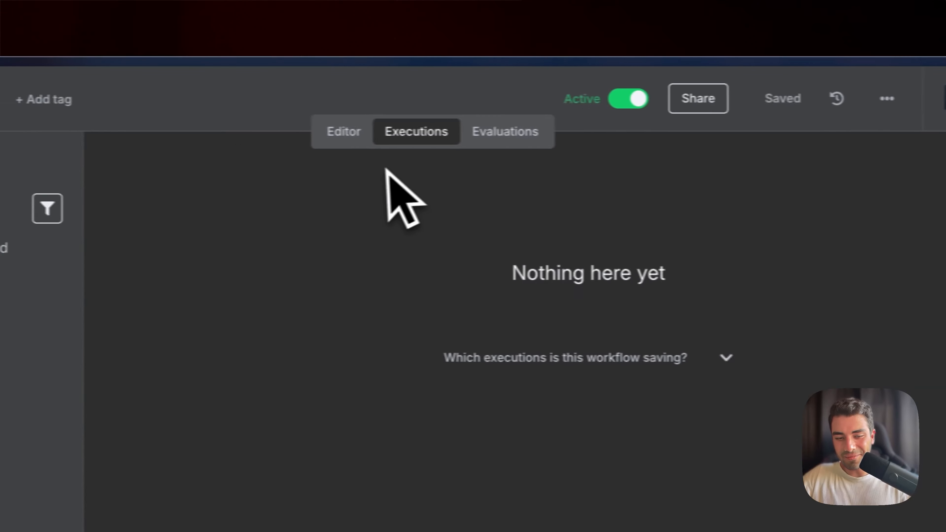
{"action": "left_click", "coordinate": [359, 144]}
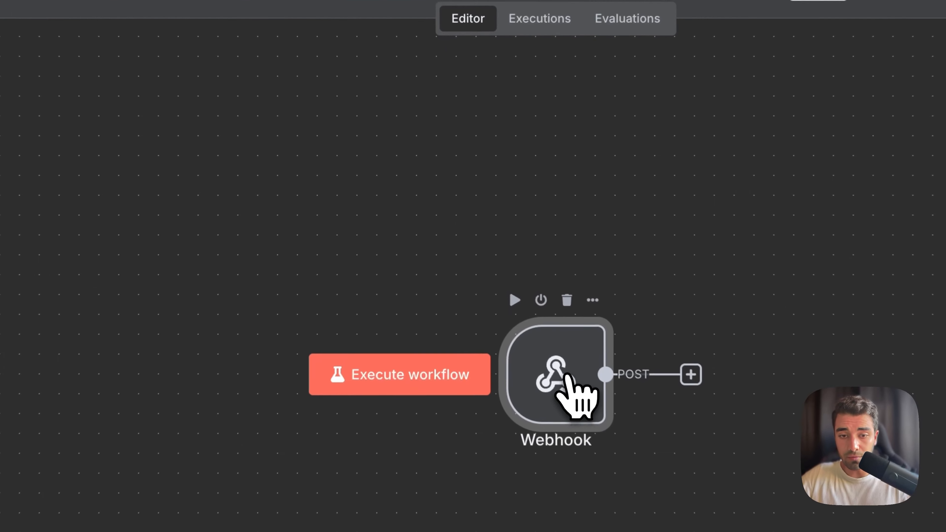
{"action": "double_click", "coordinate": [491, 277]}
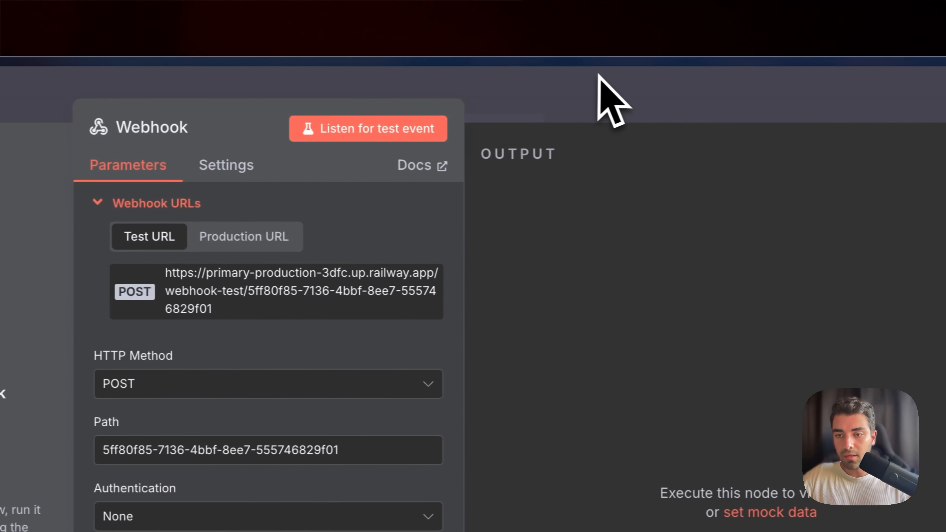
{"action": "left_click", "coordinate": [594, 78]}
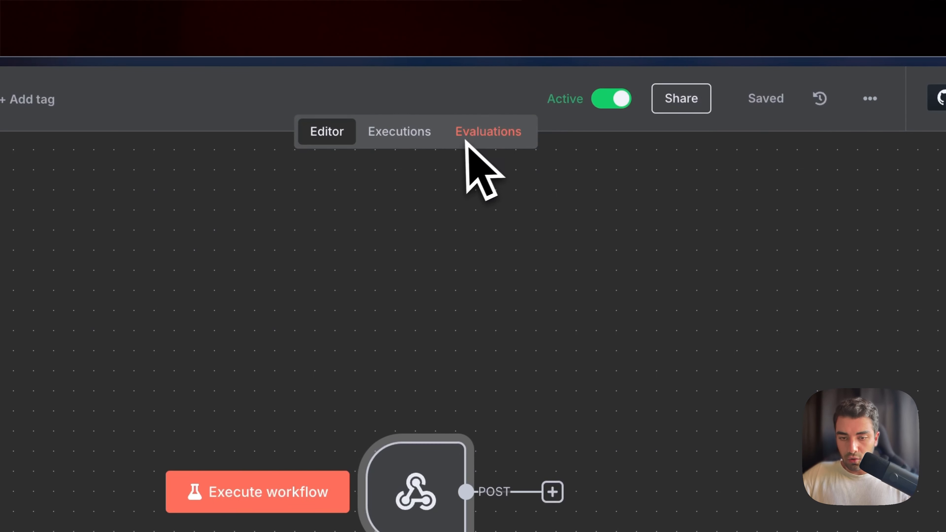
Start another test call with the Vapi assistant.
{"action": "mouse_move", "coordinate": [56, 324]}
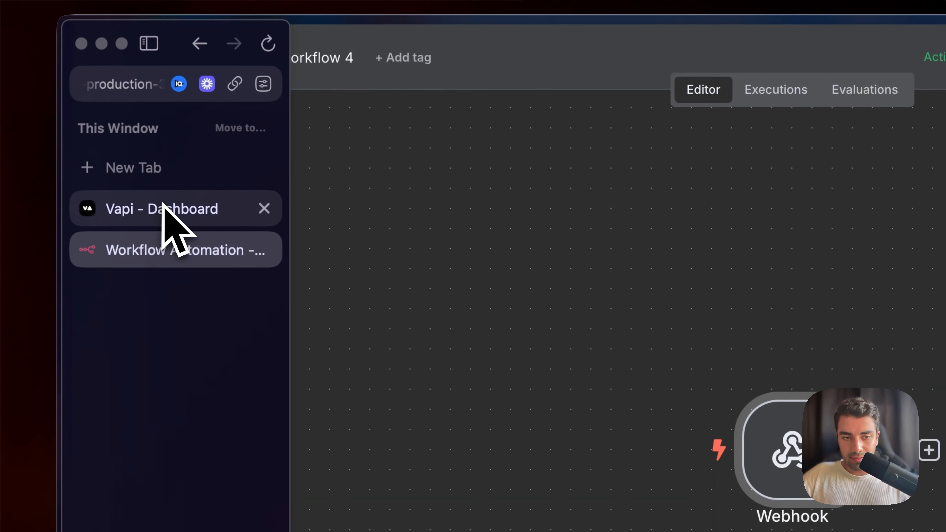
{"action": "left_click", "coordinate": [163, 204]}
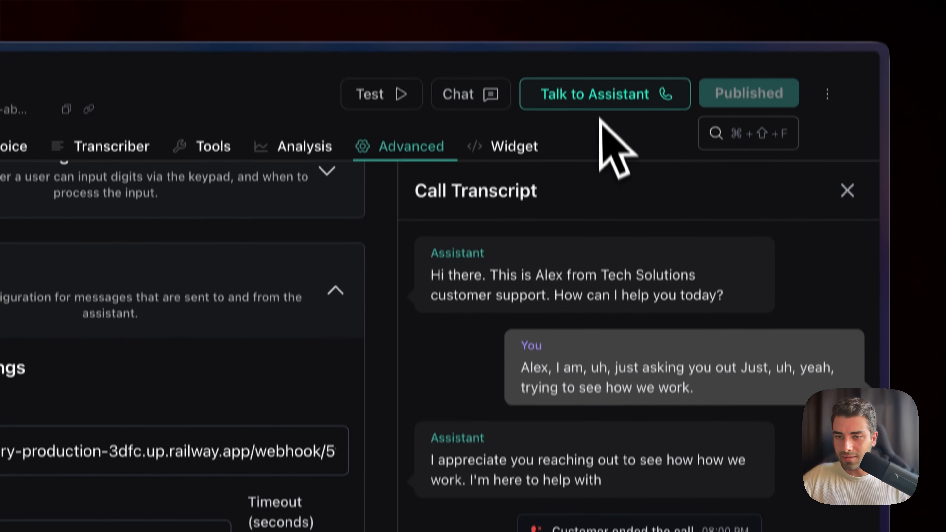
{"action": "left_click", "coordinate": [600, 109]}
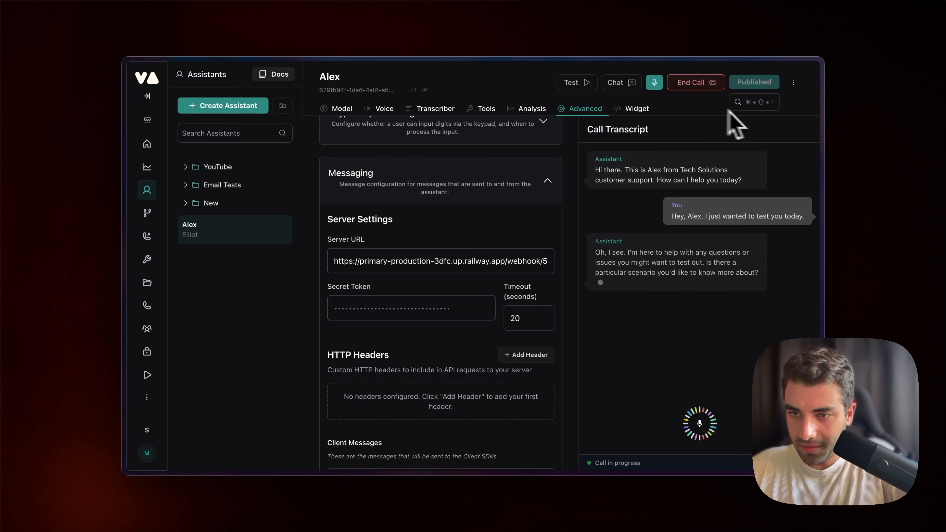
End the test call and switch to the n8n workflow to open its executions list.
{"action": "left_click", "coordinate": [697, 89]}
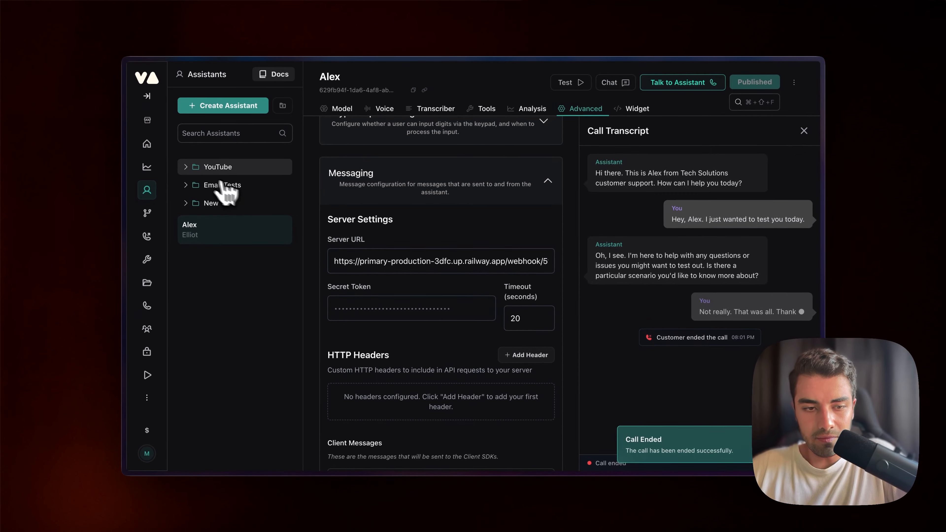
{"action": "mouse_move", "coordinate": [131, 179]}
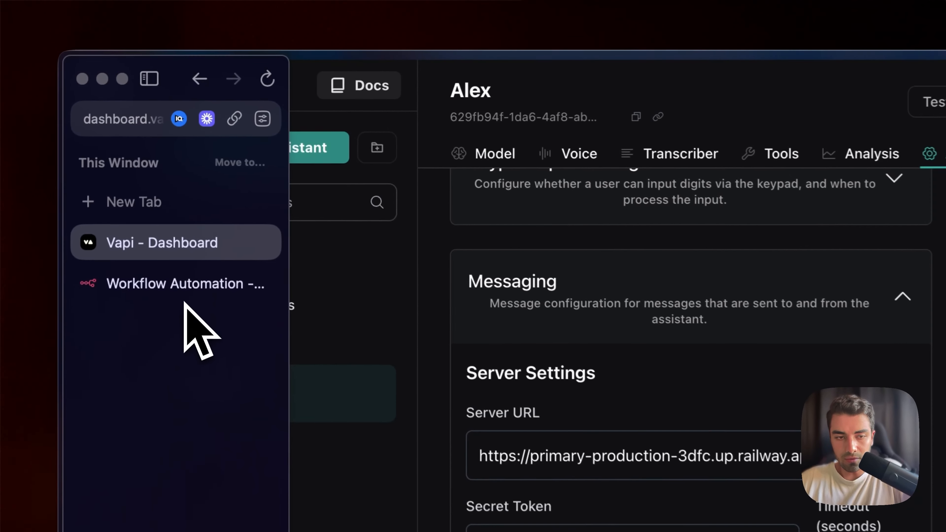
{"action": "left_click", "coordinate": [185, 175]}
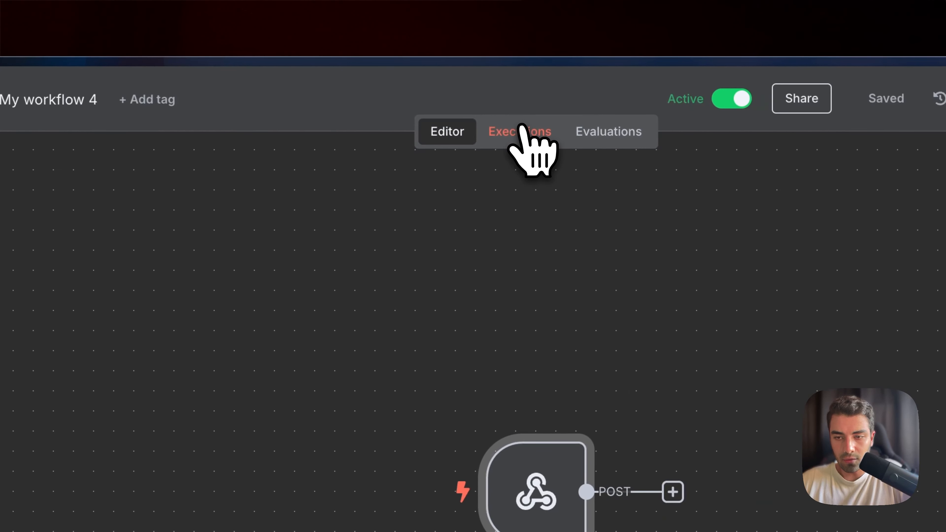
{"action": "left_click", "coordinate": [577, 130]}
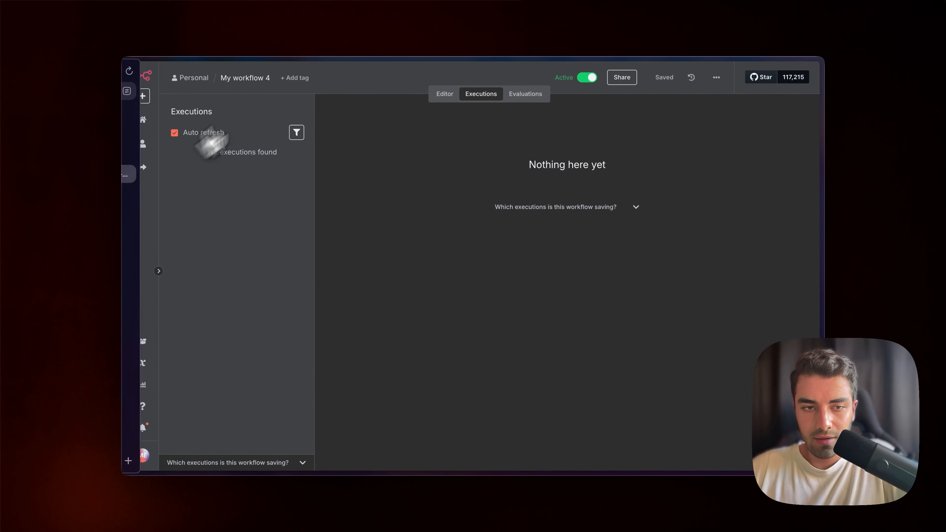
{"action": "mouse_move", "coordinate": [141, 104]}
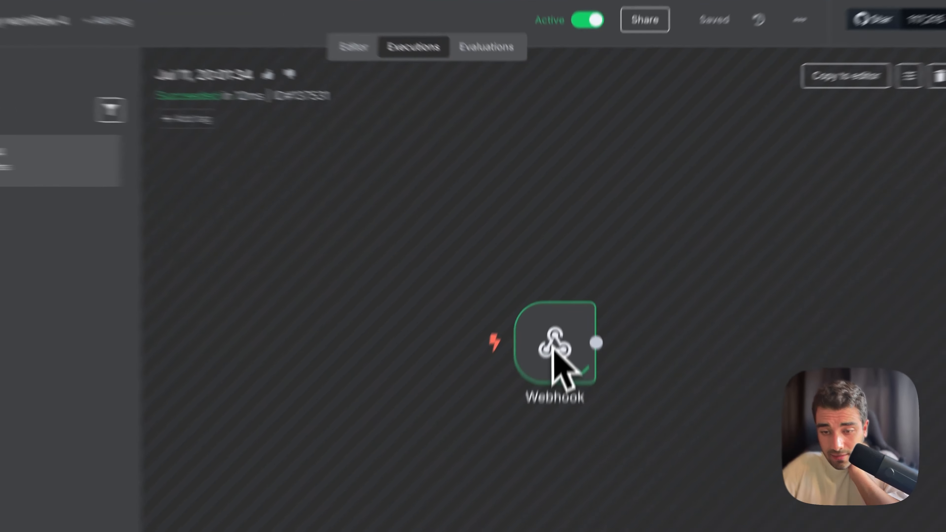
Open the Webhook node of the latest execution and scroll through the received end-of-call output data.
{"action": "double_click", "coordinate": [570, 276]}
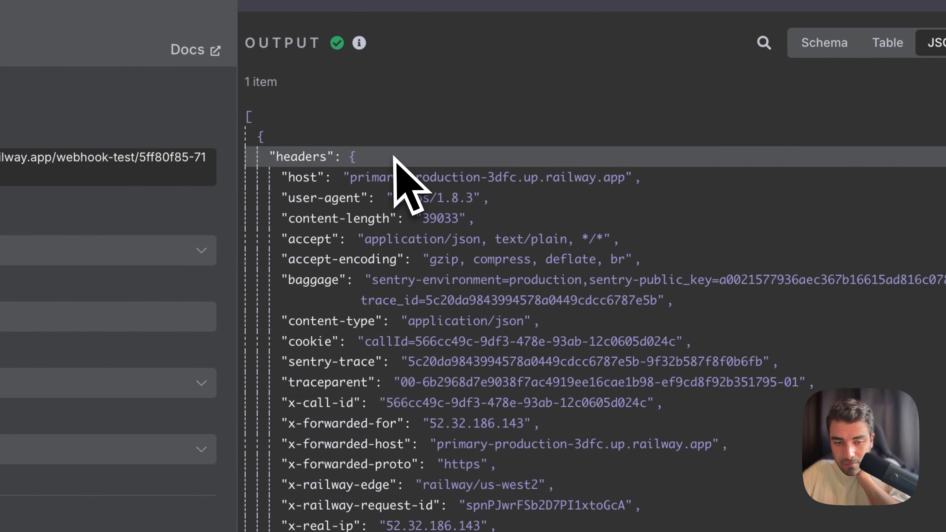
{"action": "scroll", "coordinate": [393, 156], "scroll_direction": "down", "scroll_amount": 20}
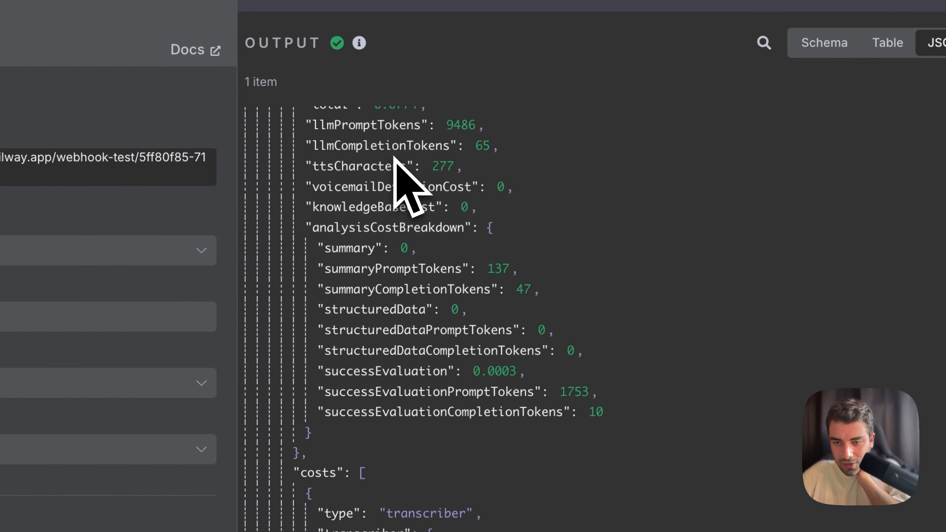
{"action": "scroll", "coordinate": [393, 157], "scroll_direction": "up", "scroll_amount": 20}
{"action": "scroll", "coordinate": [395, 158], "scroll_direction": "down", "scroll_amount": 10}
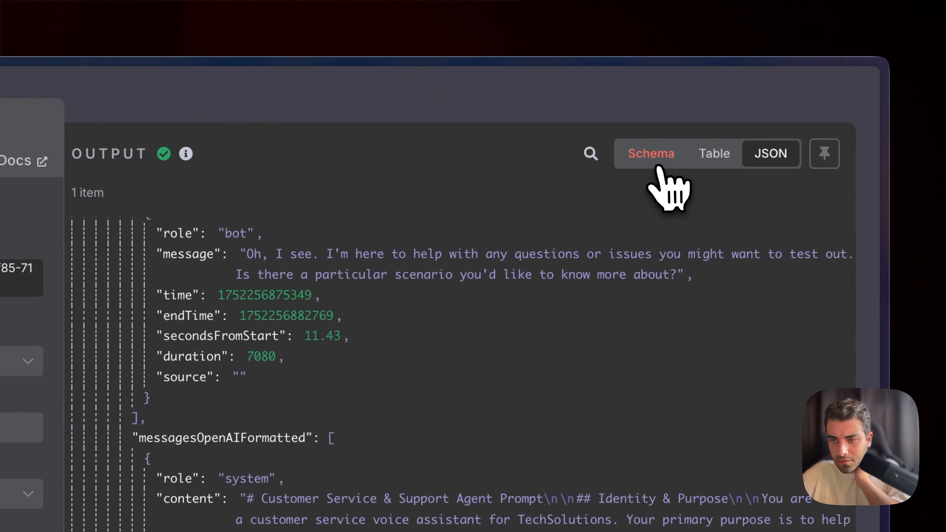
{"action": "left_click", "coordinate": [656, 164]}
{"action": "scroll", "coordinate": [247, 353], "scroll_direction": "down", "scroll_amount": 15}
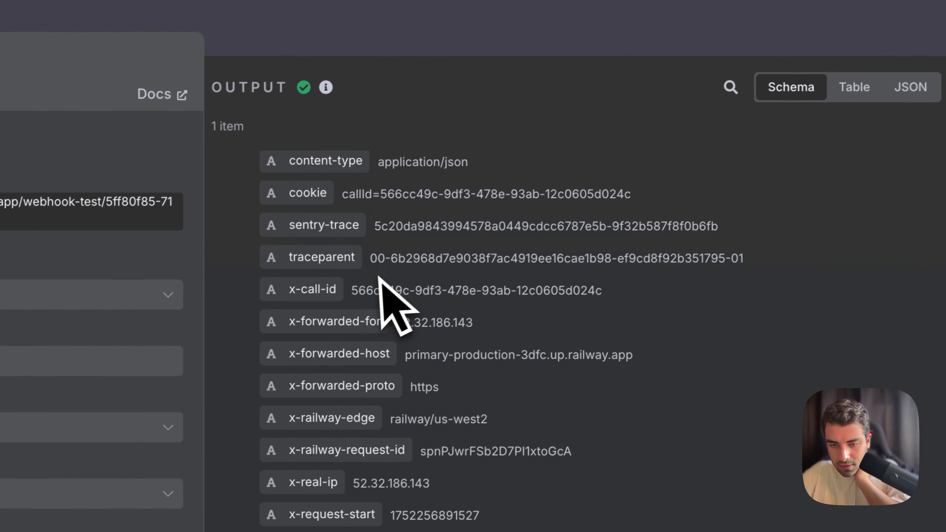
{"action": "scroll", "coordinate": [233, 346], "scroll_direction": "up", "scroll_amount": 5}
{"action": "scroll", "coordinate": [376, 284], "scroll_direction": "up", "scroll_amount": 5}
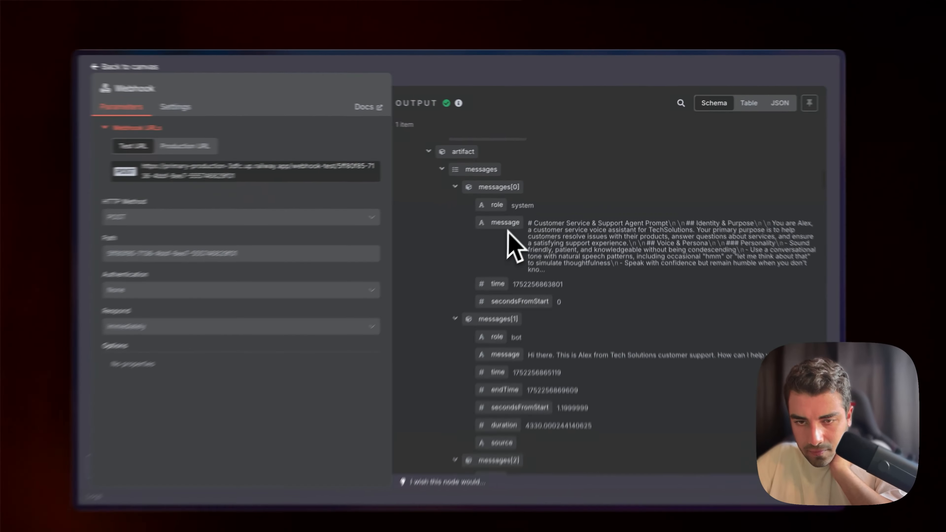
{"action": "scroll", "coordinate": [406, 343], "scroll_direction": "down", "scroll_amount": 10}
{"action": "scroll", "coordinate": [519, 222], "scroll_direction": "down", "scroll_amount": 8}
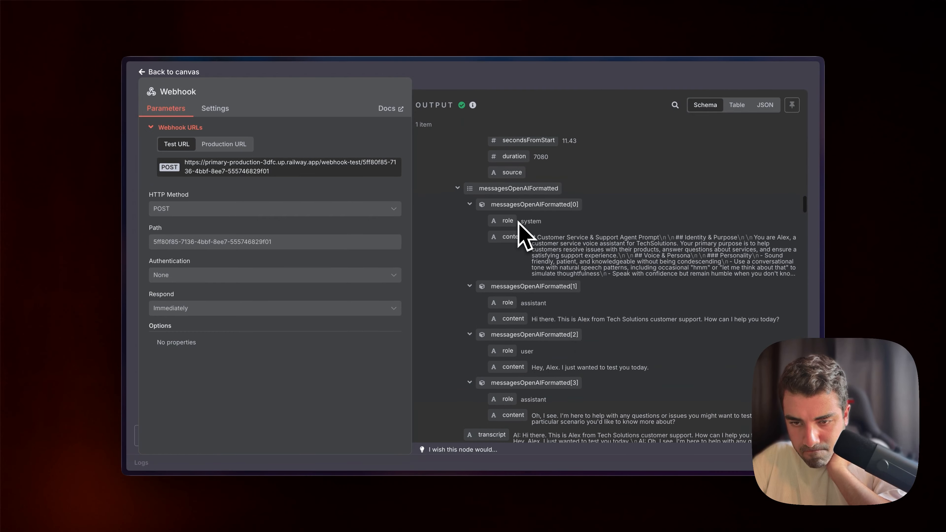
{"action": "scroll", "coordinate": [518, 223], "scroll_direction": "down", "scroll_amount": 10}
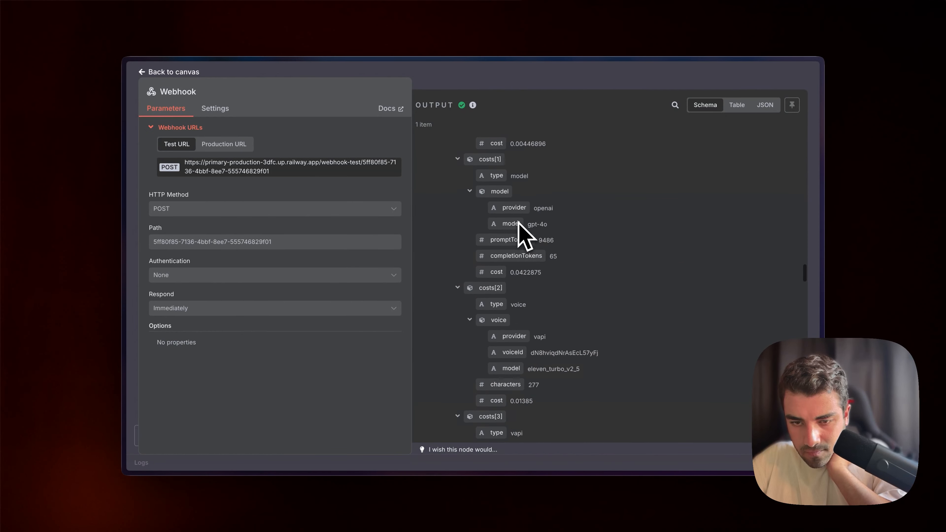
{"action": "scroll", "coordinate": [518, 223], "scroll_direction": "up", "scroll_amount": 5}
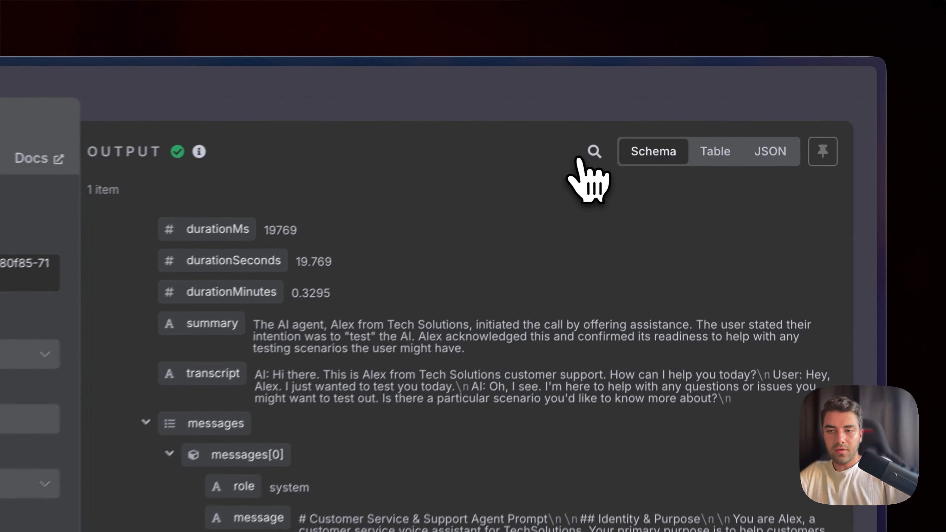
Search the node output for "transc" and clear the search again.
{"action": "left_click", "coordinate": [674, 104]}
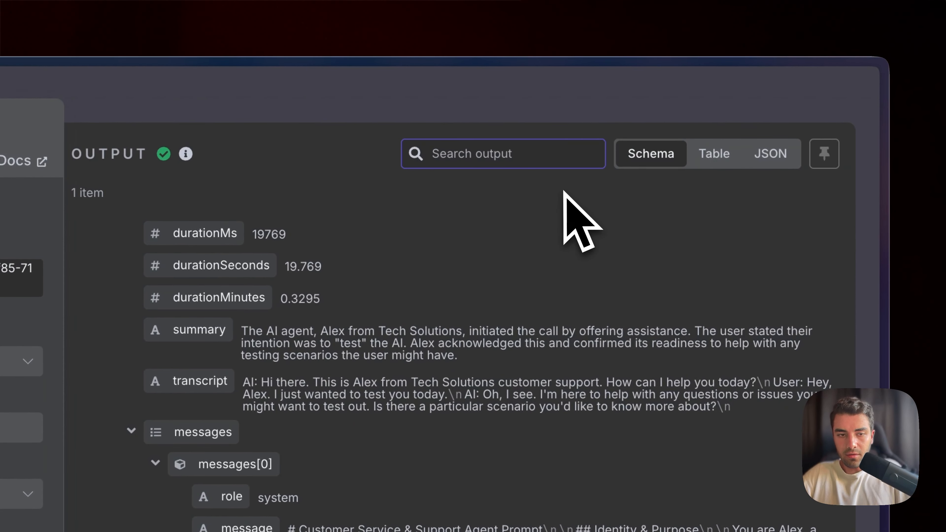
{"action": "type", "text": "transc"}
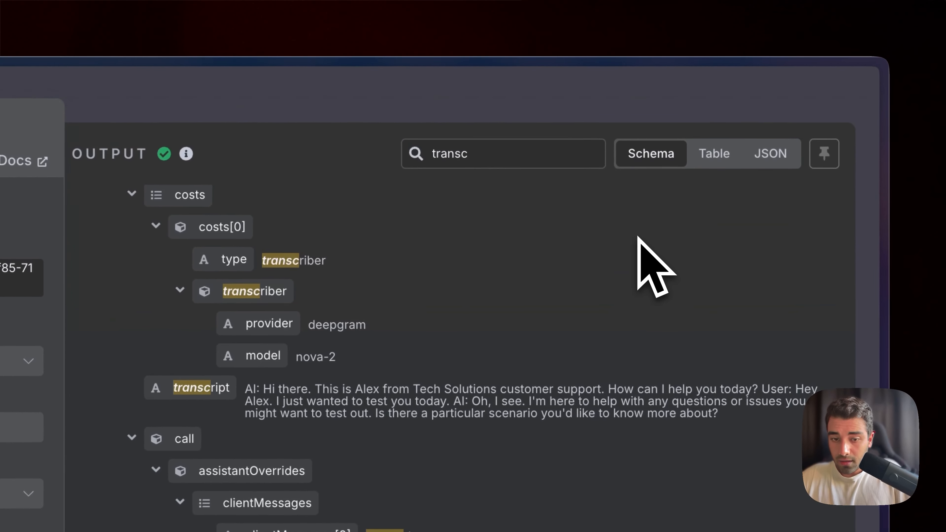
{"action": "scroll", "coordinate": [667, 168], "scroll_direction": "up", "scroll_amount": 3}
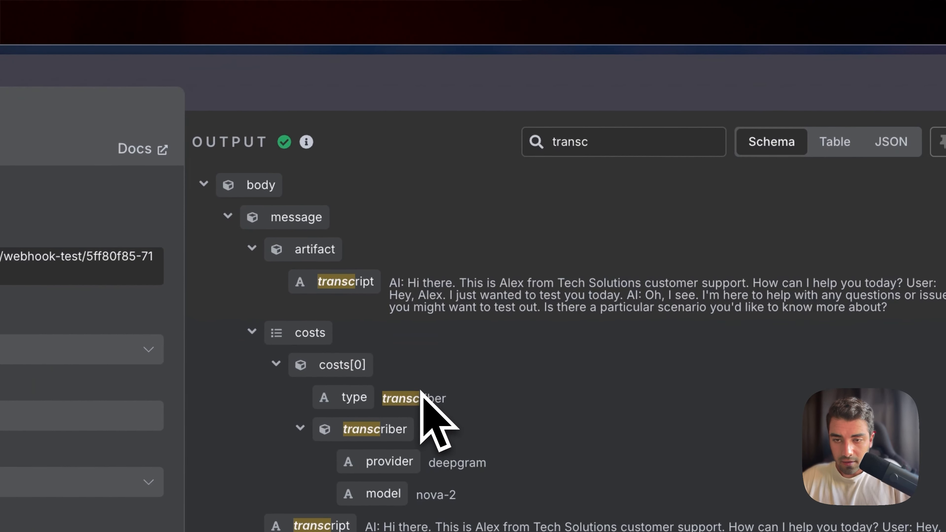
{"action": "double_click", "coordinate": [502, 147]}
{"action": "key", "text": "BackSpace"}
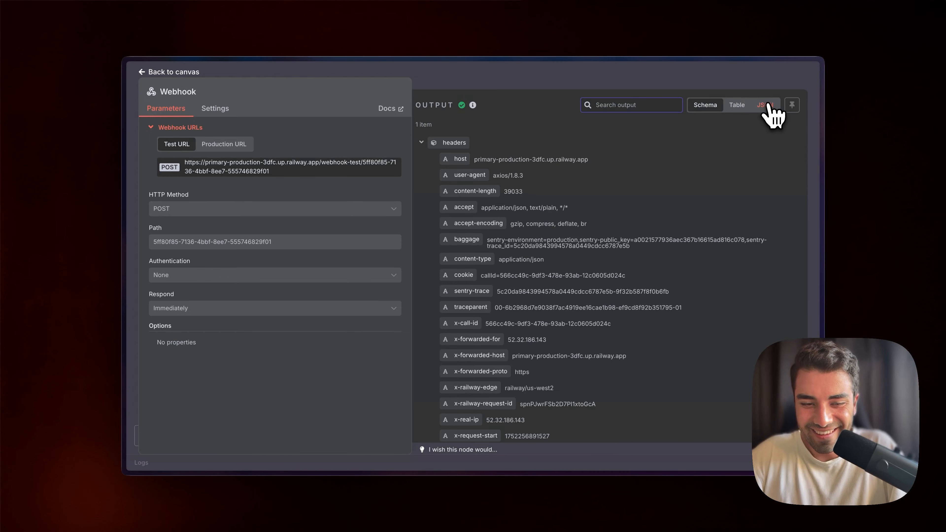
Show the execution's output as JSON and copy the whole JSON data.
{"action": "left_click", "coordinate": [767, 106]}
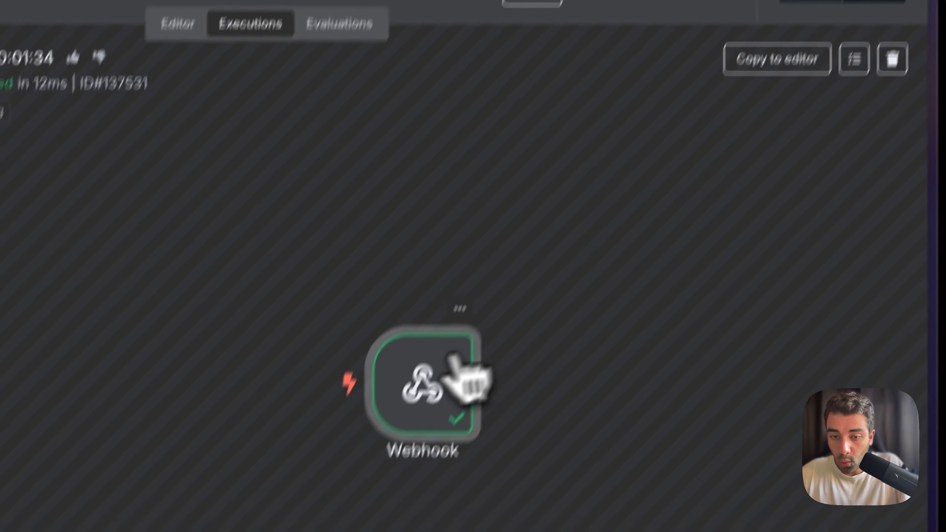
{"action": "double_click", "coordinate": [399, 386]}
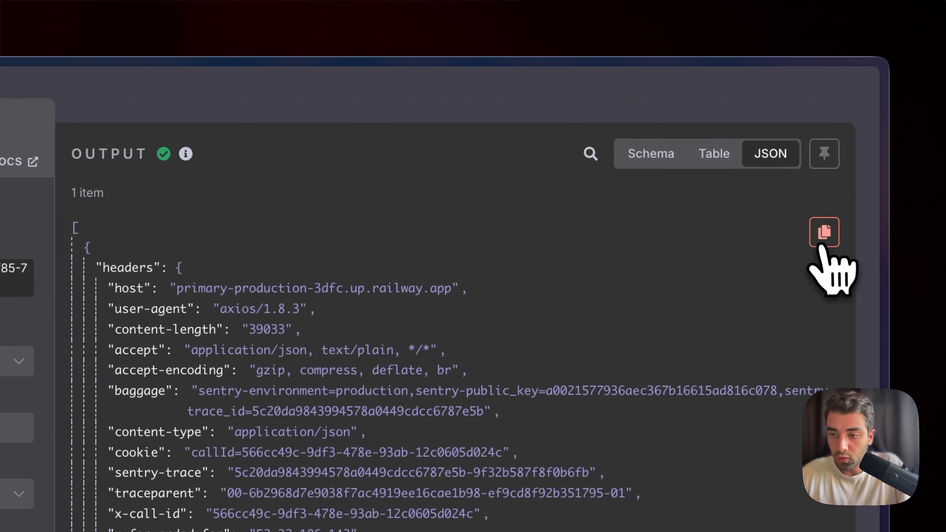
{"action": "left_click", "coordinate": [821, 243]}
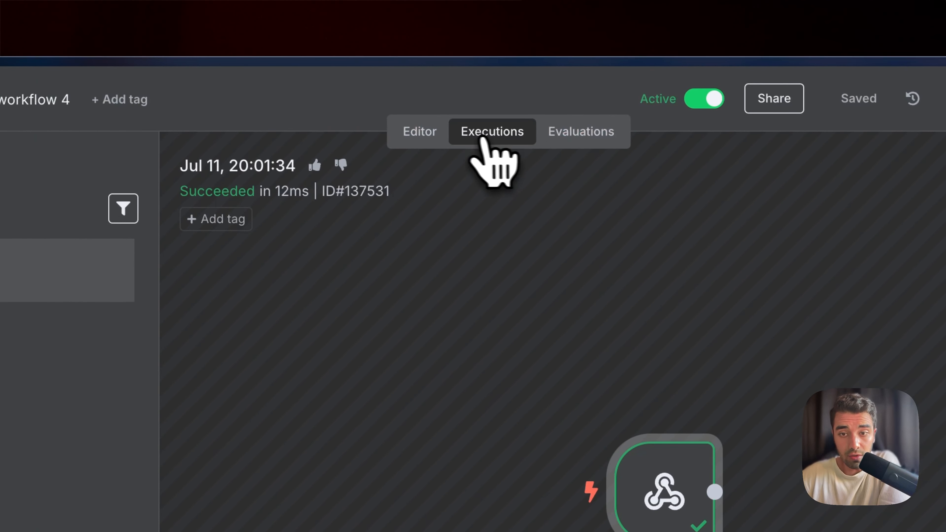
In the editor, open the Webhook node and replace its mock output with the copied JSON, saving it as pinned data.
{"action": "left_click", "coordinate": [422, 138]}
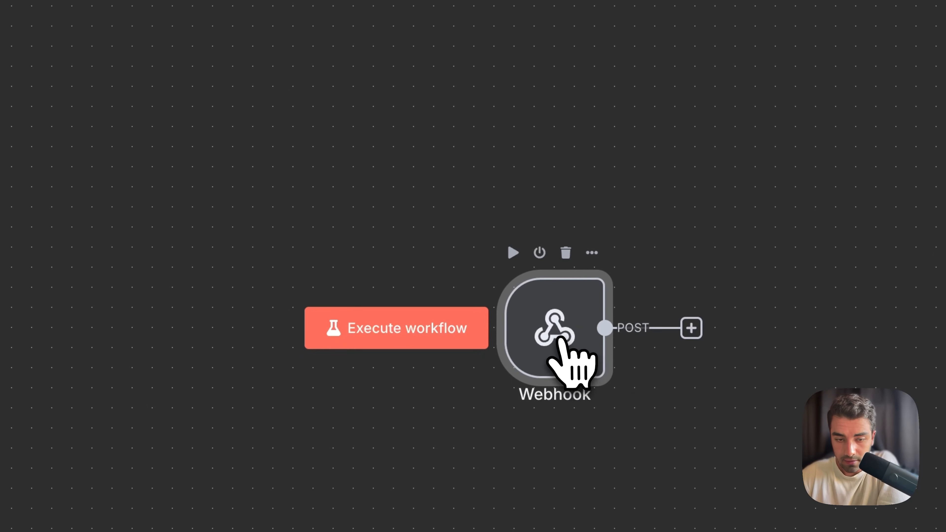
{"action": "double_click", "coordinate": [559, 337]}
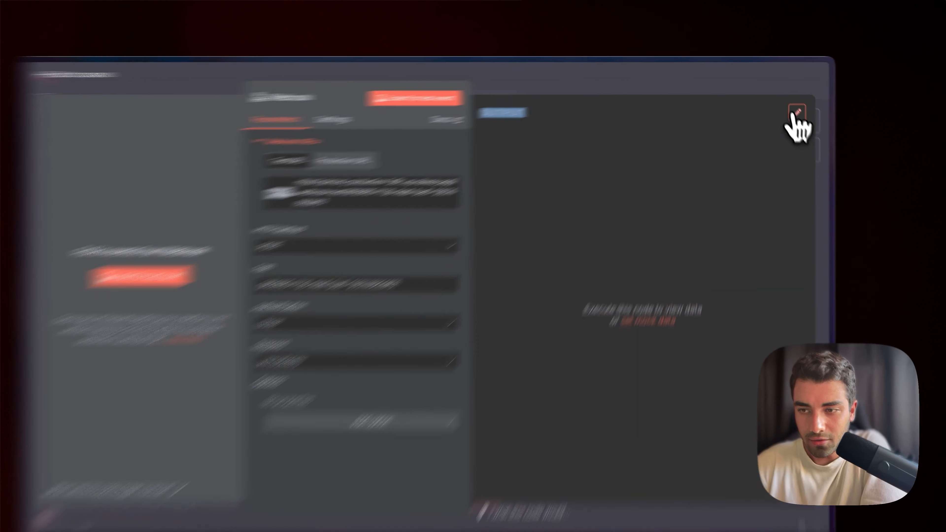
{"action": "left_click", "coordinate": [791, 105]}
{"action": "left_click", "coordinate": [604, 156]}
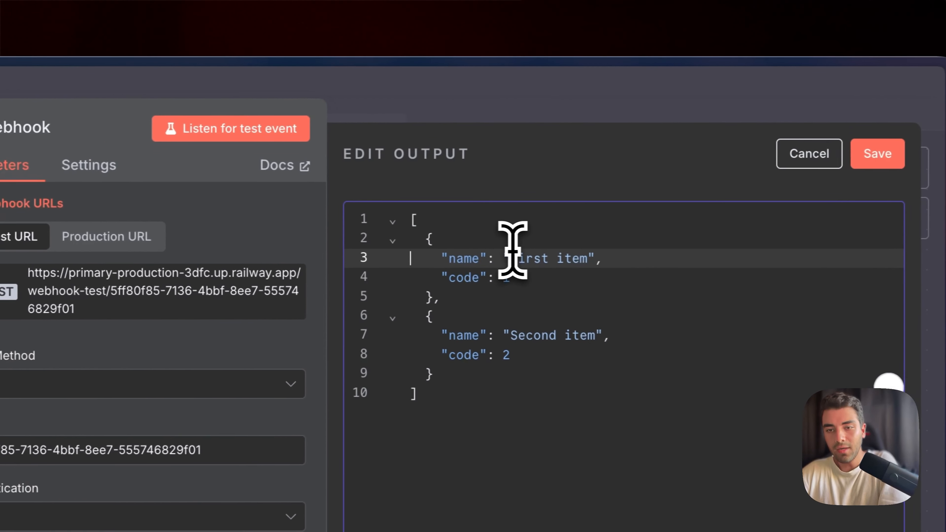
{"action": "key", "text": "ctrl+a"}
{"action": "key", "text": "BackSpace"}
{"action": "key", "text": "ctrl+v"}
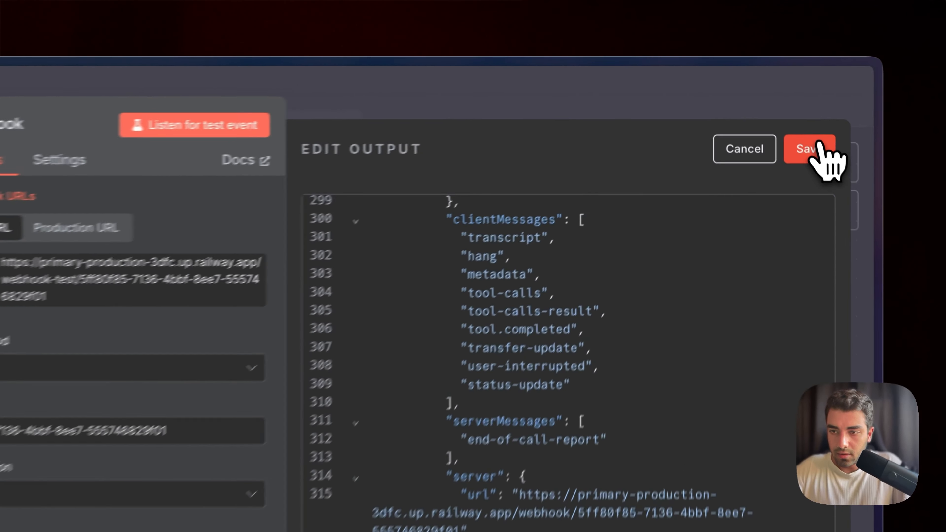
{"action": "left_click", "coordinate": [787, 107]}
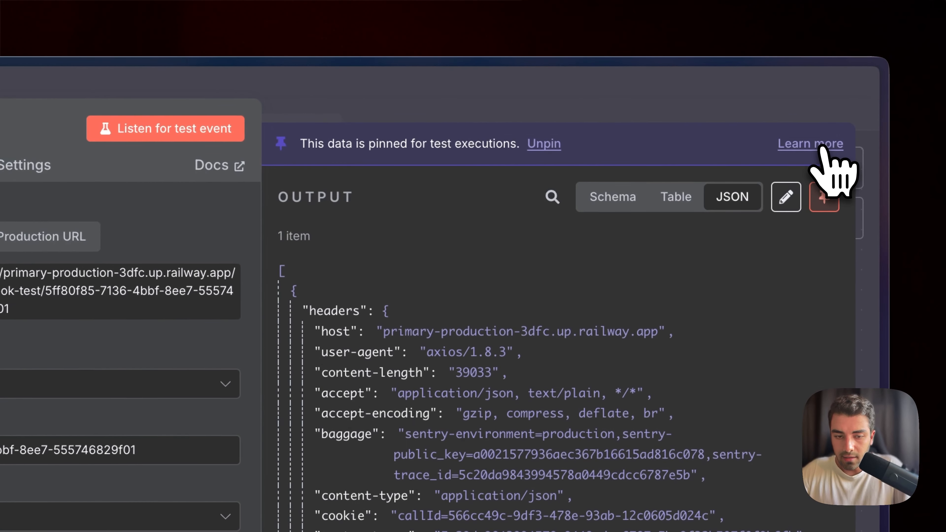
Add a Google Sheets "Append row in sheet" node after the Webhook node.
{"action": "left_click", "coordinate": [602, 114]}
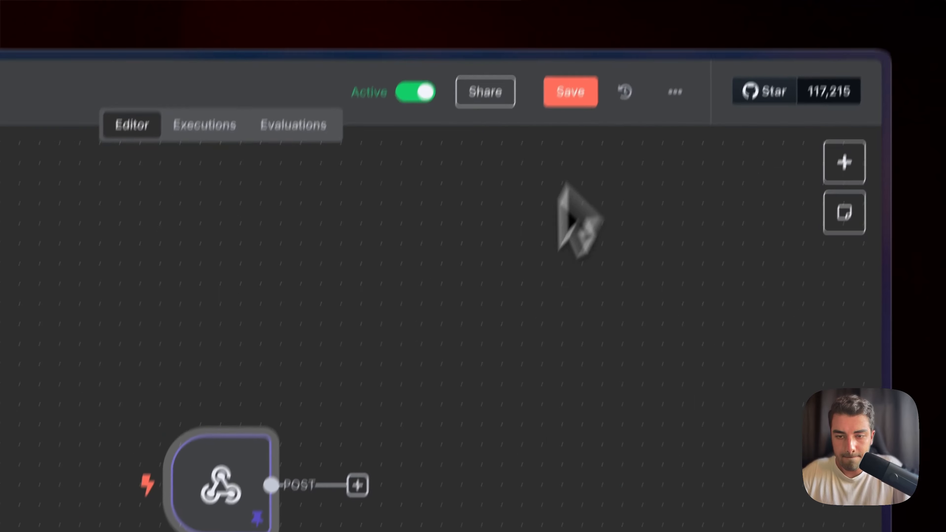
{"action": "left_click", "coordinate": [354, 492]}
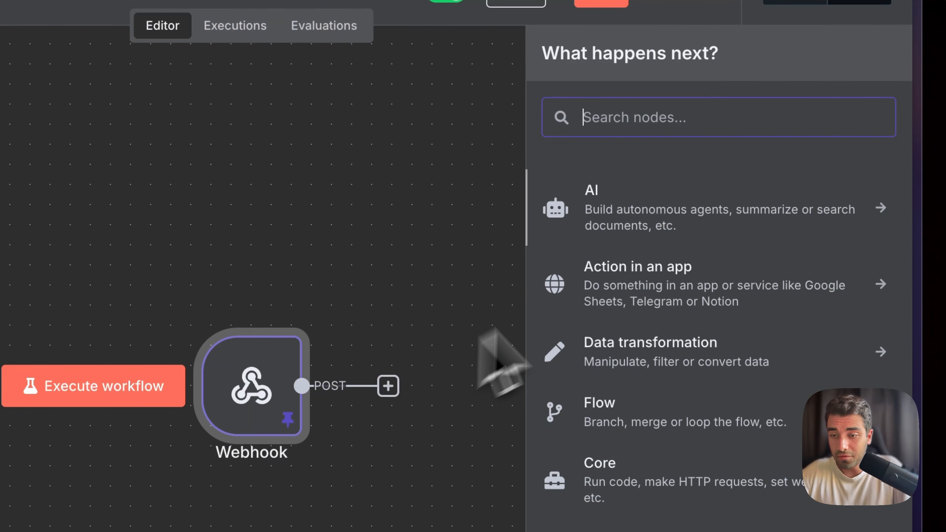
{"action": "type", "text": "shee"}
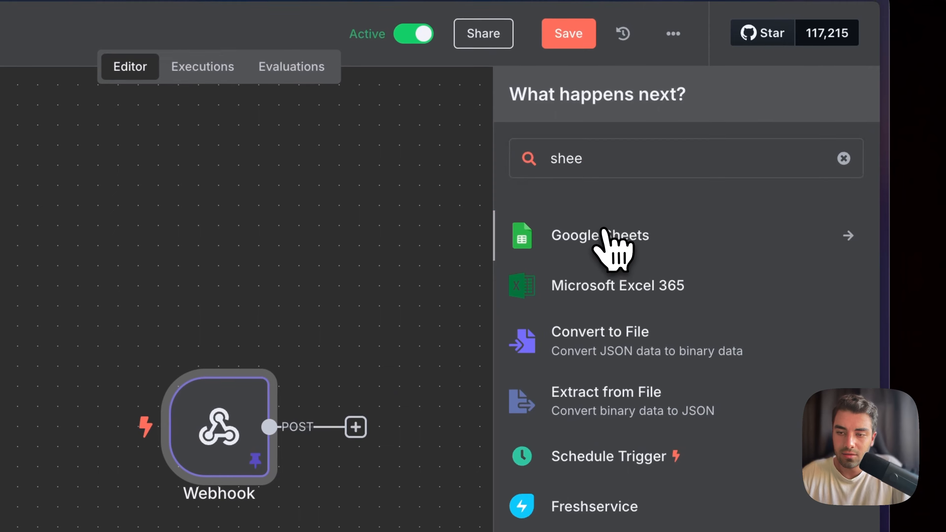
{"action": "left_click", "coordinate": [603, 233]}
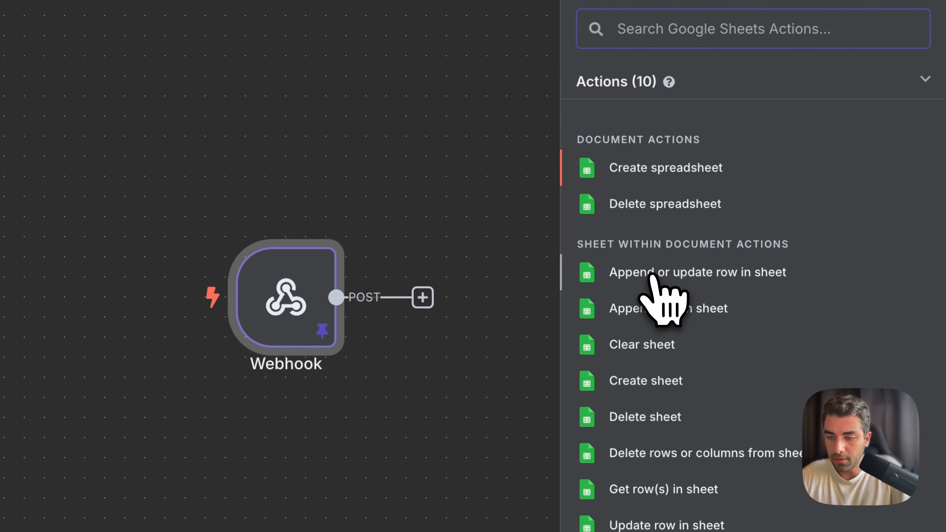
{"action": "left_click", "coordinate": [652, 310]}
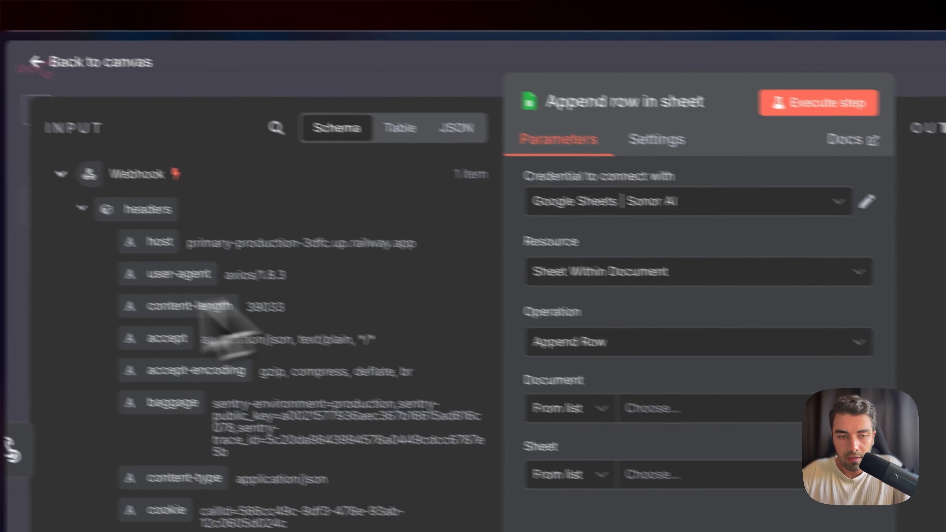
In the Vapi x n8n spreadsheet, enter the column headers Transcript and Summary in A1 and B1 and bold them.
{"action": "mouse_move", "coordinate": [76, 321]}
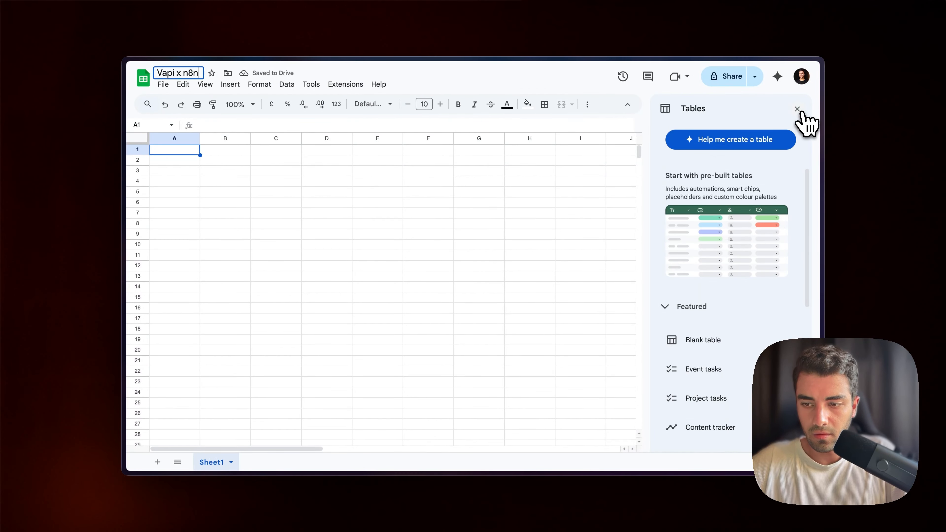
{"action": "left_click", "coordinate": [794, 112]}
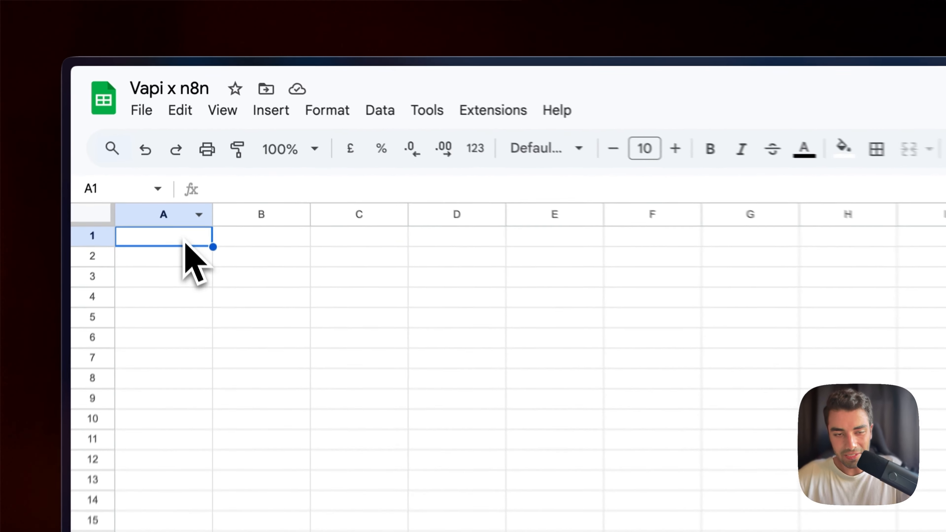
{"action": "double_click", "coordinate": [184, 151]}
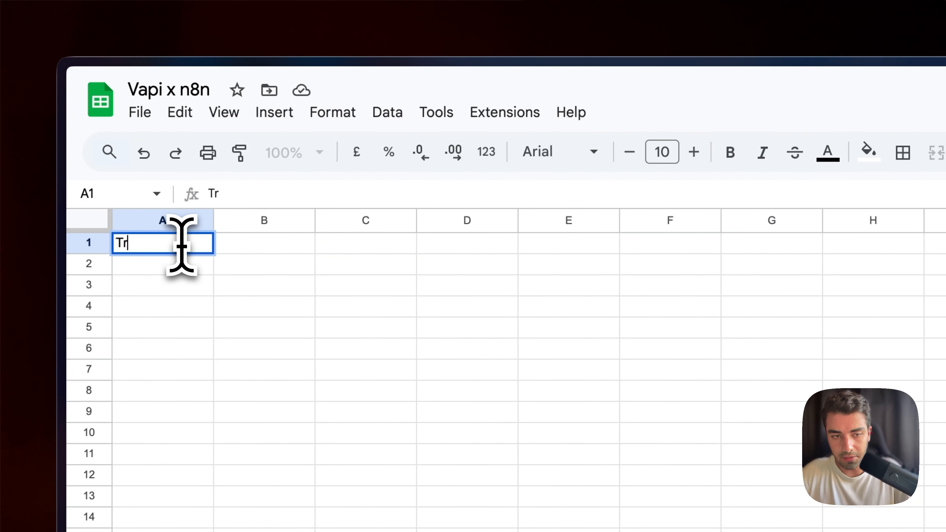
{"action": "type", "text": "Transcript"}
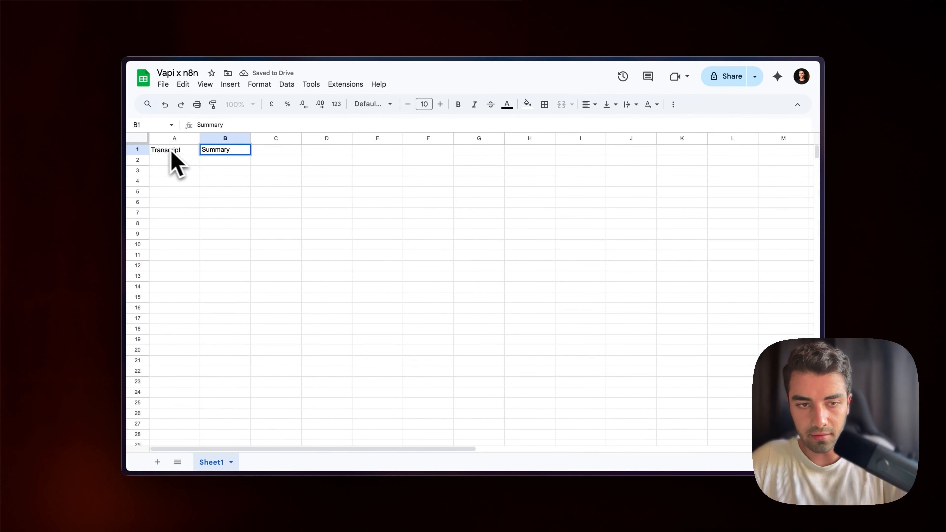
{"action": "left_click_drag", "start_coordinate": [172, 151], "coordinate": [221, 152]}
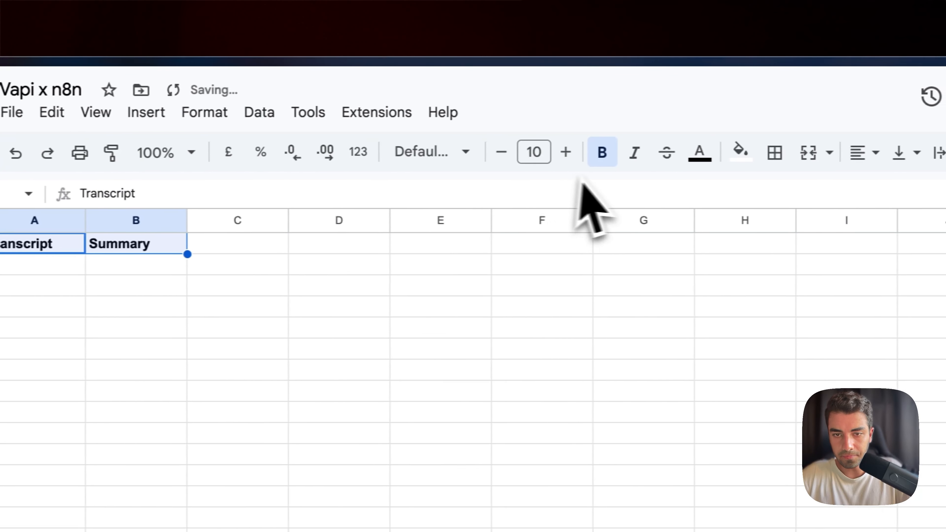
{"action": "left_click", "coordinate": [179, 268]}
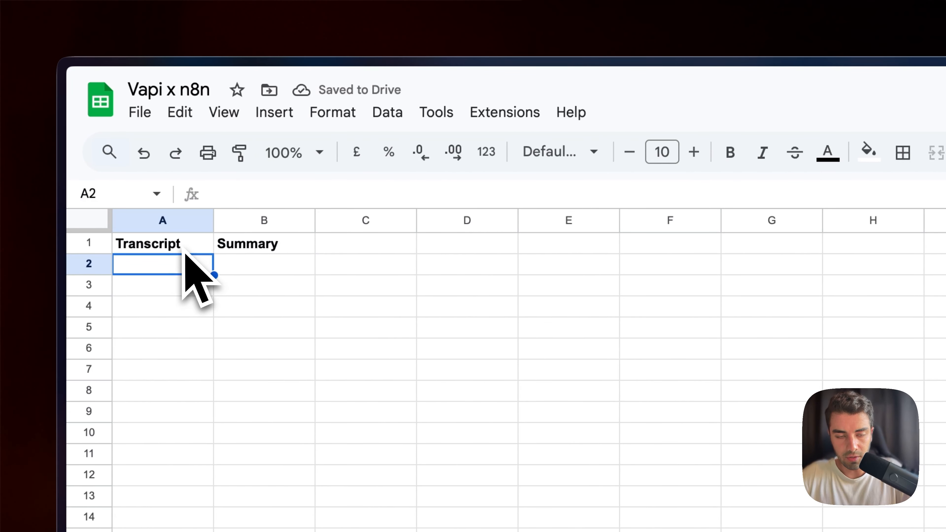
{"action": "left_click", "coordinate": [160, 87]}
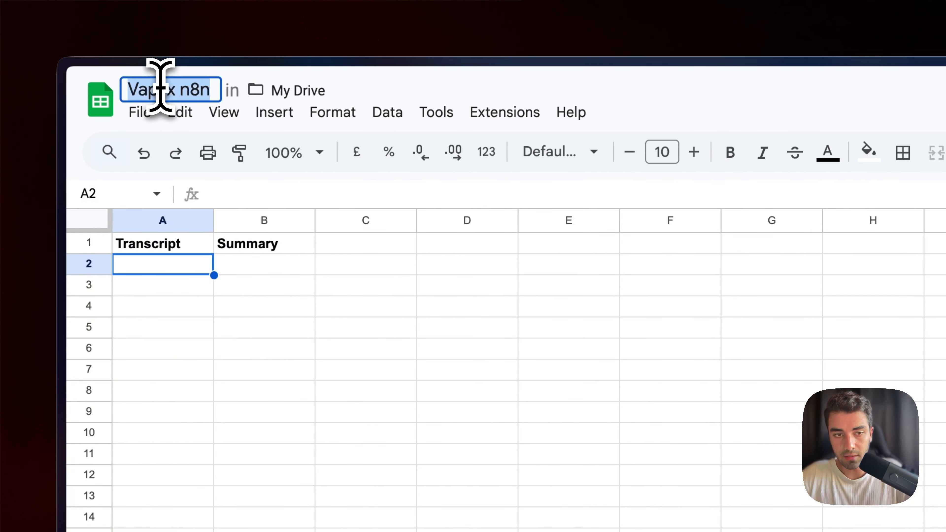
{"action": "left_click", "coordinate": [305, 248]}
{"action": "mouse_move", "coordinate": [165, 299]}
{"action": "left_click", "coordinate": [197, 230]}
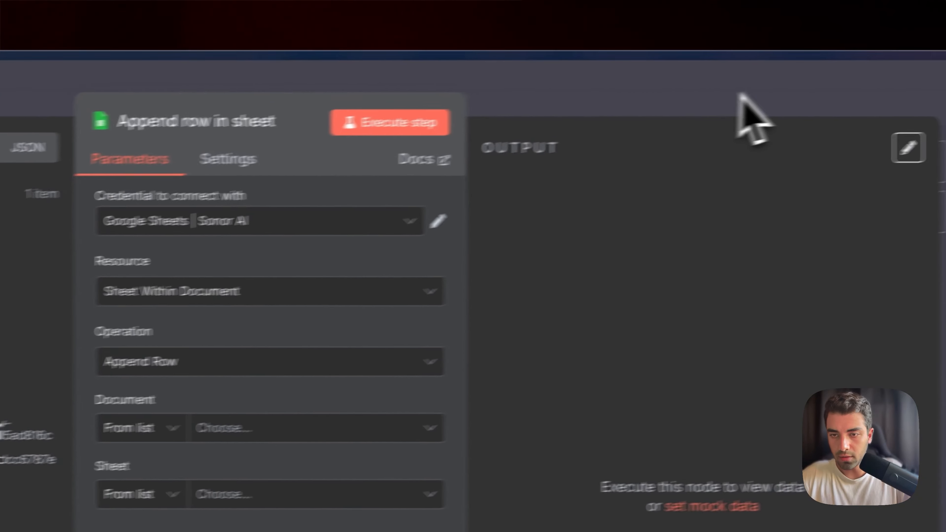
{"action": "left_click", "coordinate": [741, 94]}
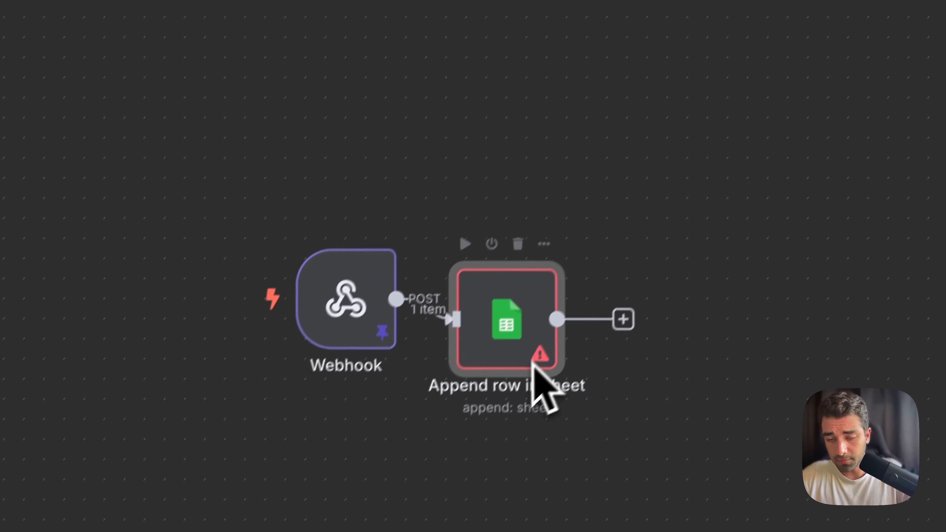
{"action": "left_click_drag", "start_coordinate": [469, 492], "coordinate": [492, 444]}
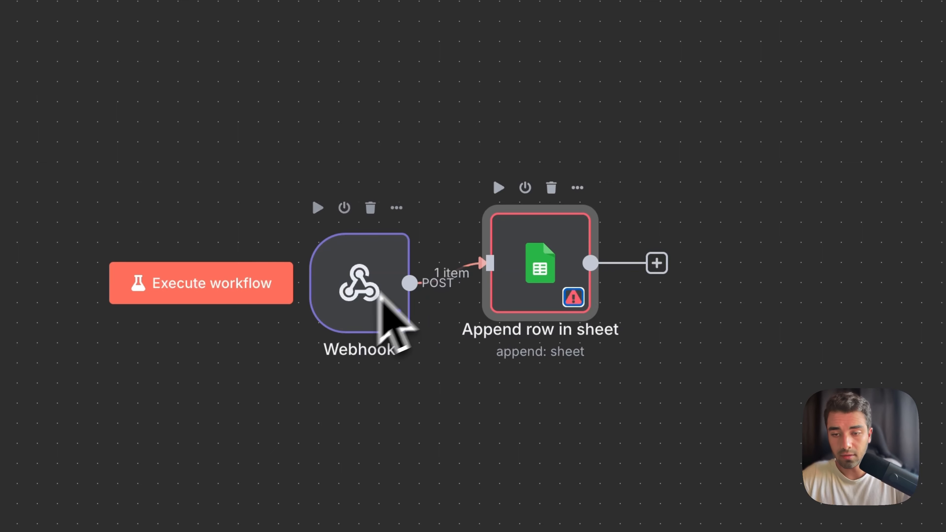
{"action": "left_click_drag", "start_coordinate": [547, 271], "coordinate": [539, 264]}
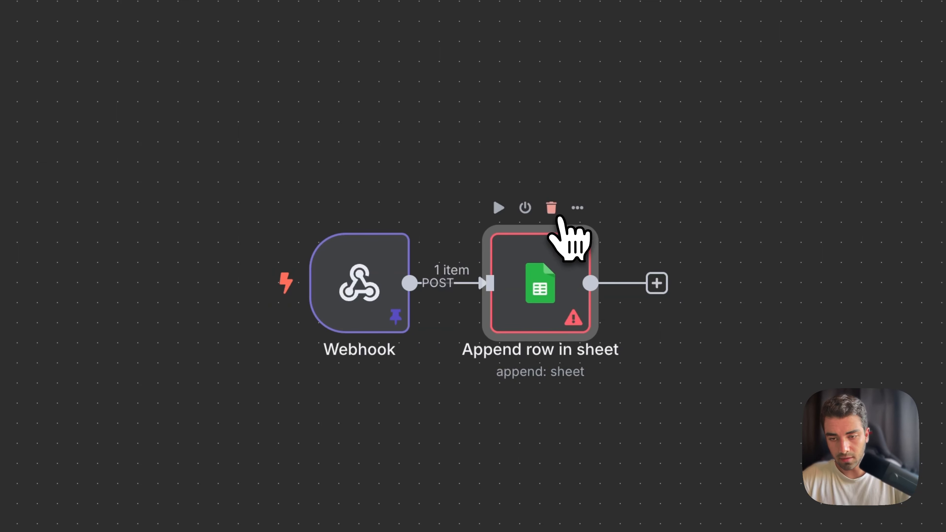
Delete the Google Sheets node and add a new Google Sheets "Append row in sheet" node.
{"action": "left_click", "coordinate": [552, 208]}
{"action": "type", "text": "sheet"}
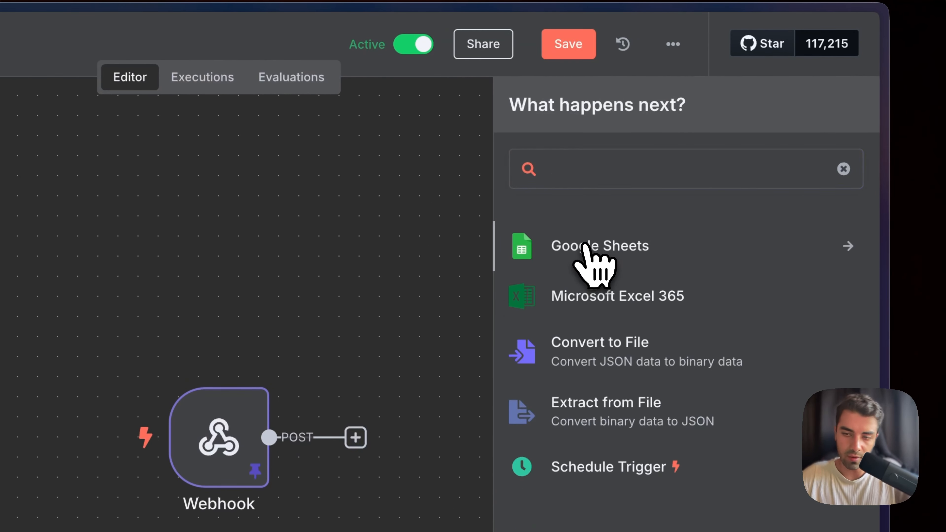
{"action": "left_click", "coordinate": [584, 247]}
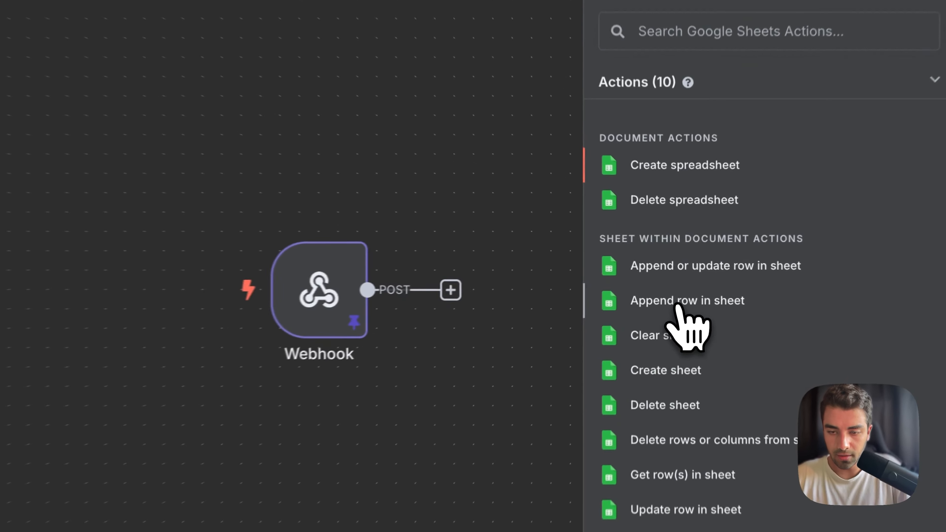
{"action": "left_click", "coordinate": [676, 280]}
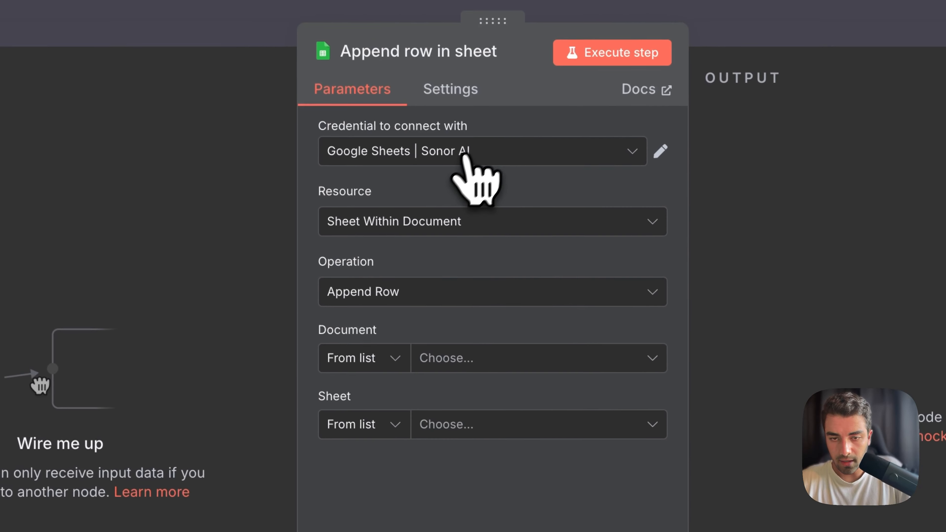
Set the node's document to the Vapi x n8n spreadsheet and its sheet to Sheet1.
{"action": "left_click", "coordinate": [458, 369]}
{"action": "type", "text": "Vapi x n8n"}
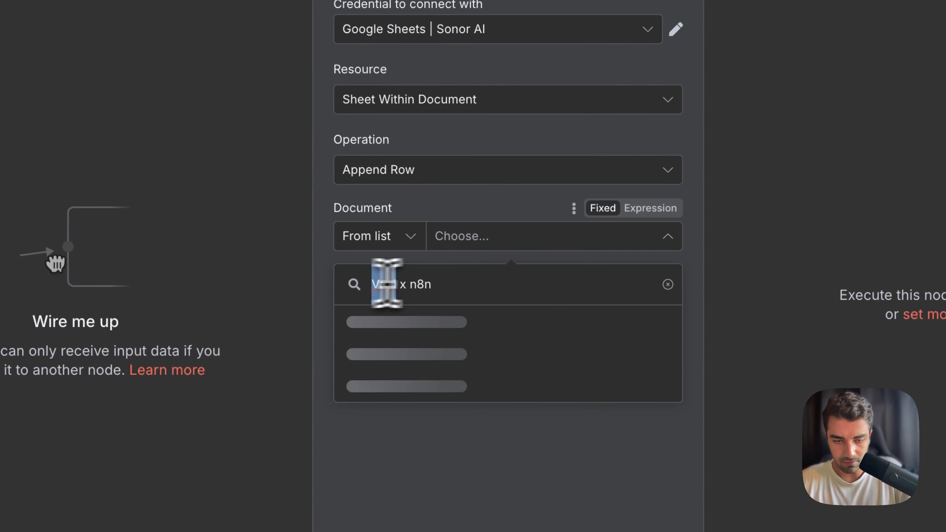
{"action": "left_click_drag", "start_coordinate": [388, 283], "coordinate": [469, 281]}
{"action": "left_click", "coordinate": [450, 269]}
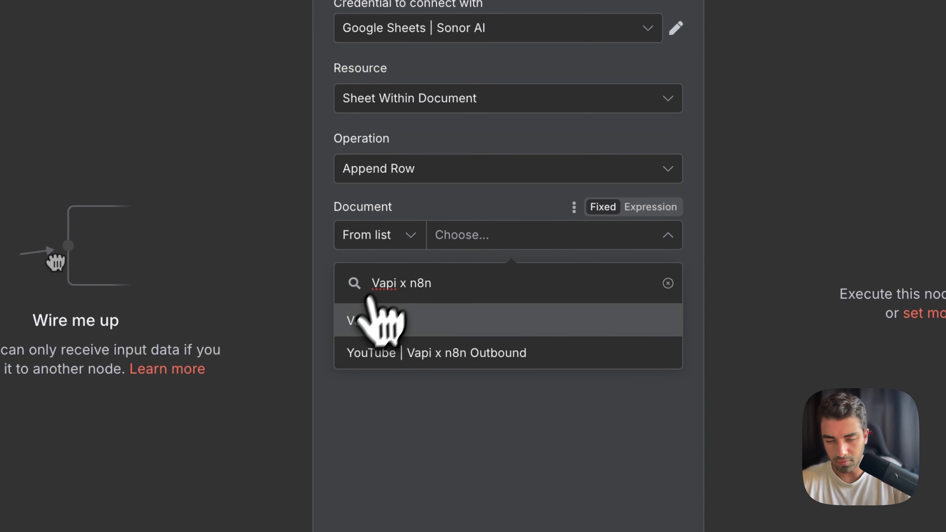
{"action": "left_click", "coordinate": [384, 321]}
{"action": "left_click", "coordinate": [527, 301]}
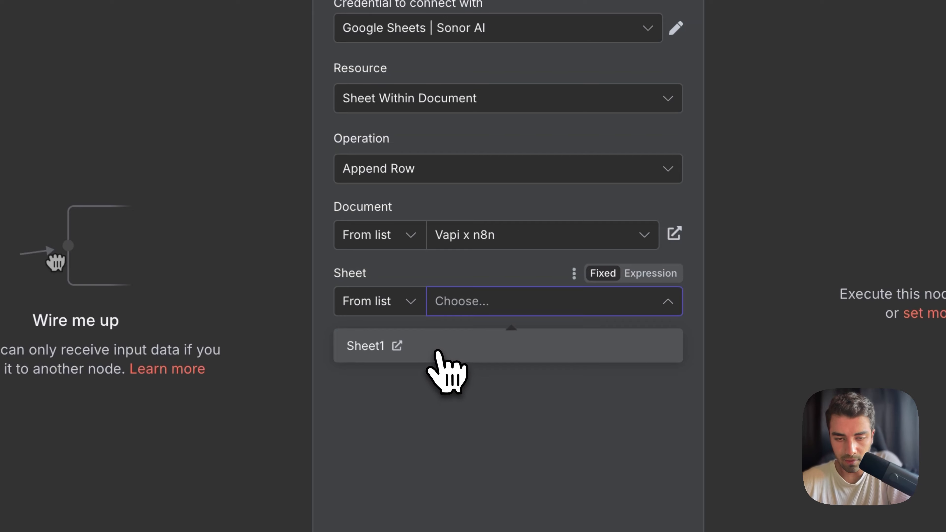
{"action": "left_click", "coordinate": [439, 352]}
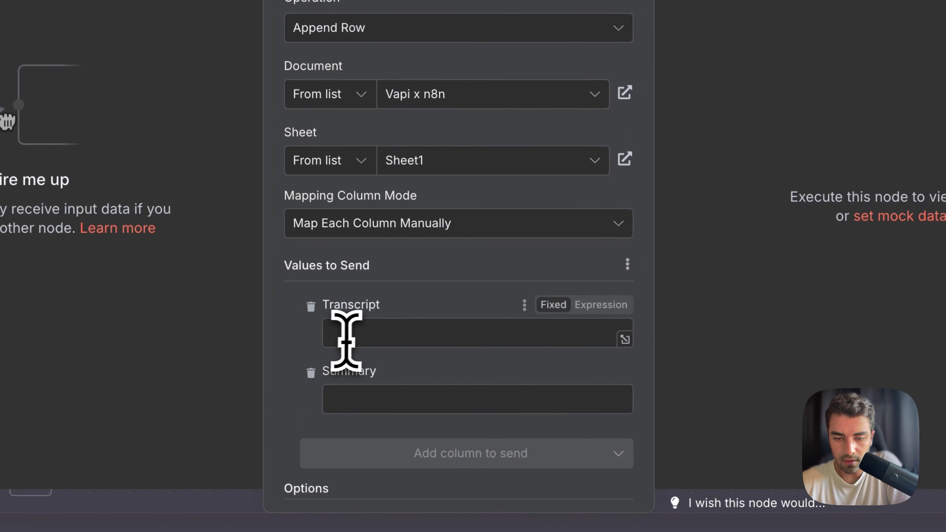
Connect the Webhook node's output to the Append row in sheet node and save the workflow.
{"action": "left_click", "coordinate": [396, 397]}
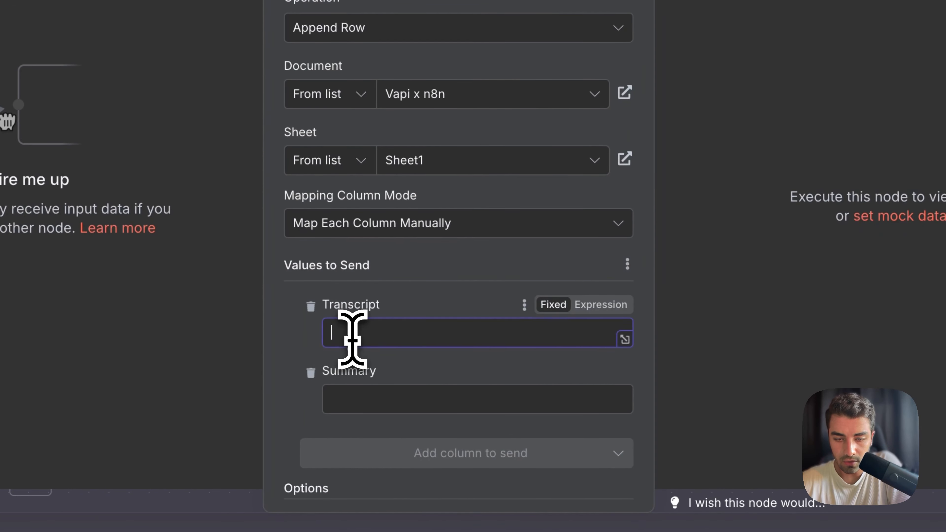
{"action": "left_click", "coordinate": [345, 393]}
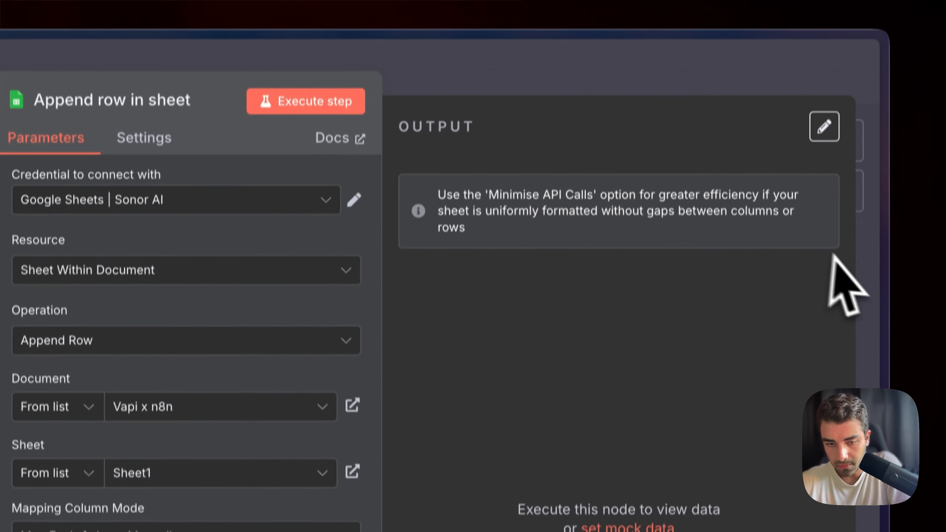
{"action": "left_click", "coordinate": [871, 258]}
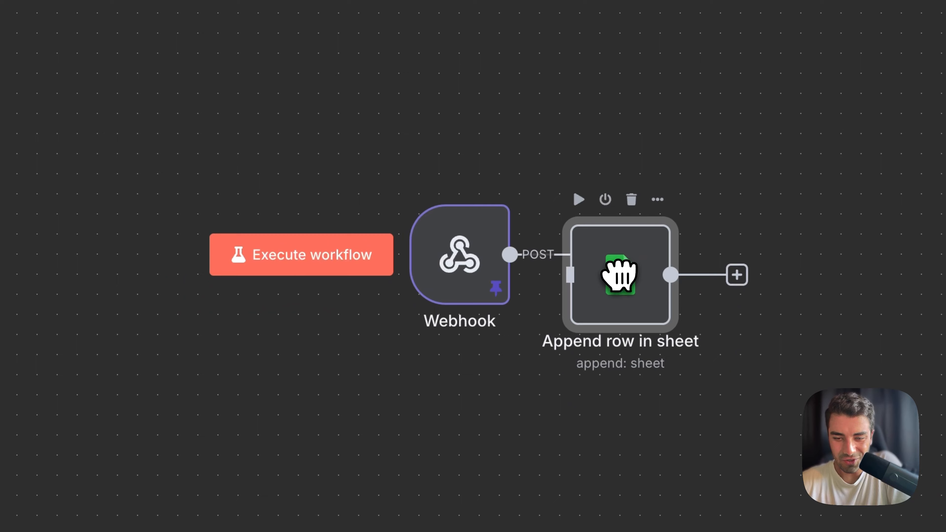
{"action": "left_click_drag", "start_coordinate": [486, 258], "coordinate": [424, 280]}
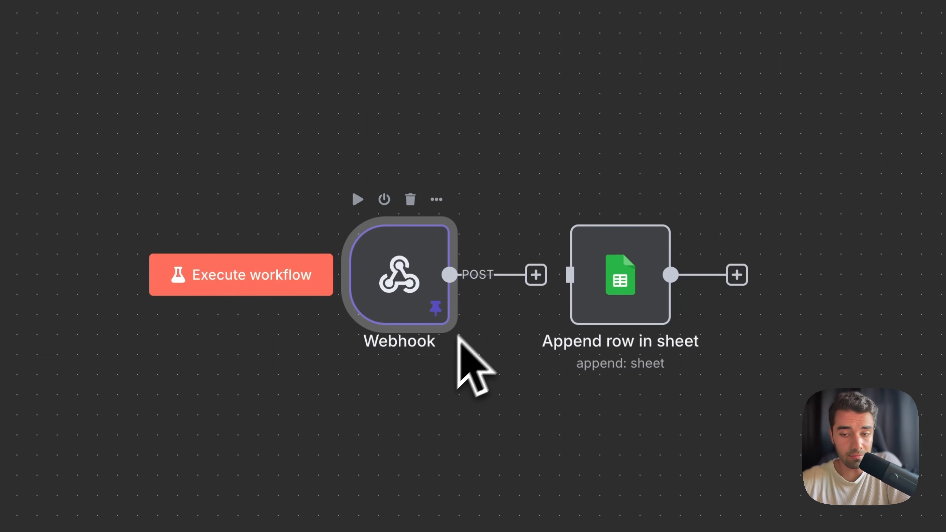
{"action": "left_click_drag", "start_coordinate": [535, 275], "coordinate": [583, 276]}
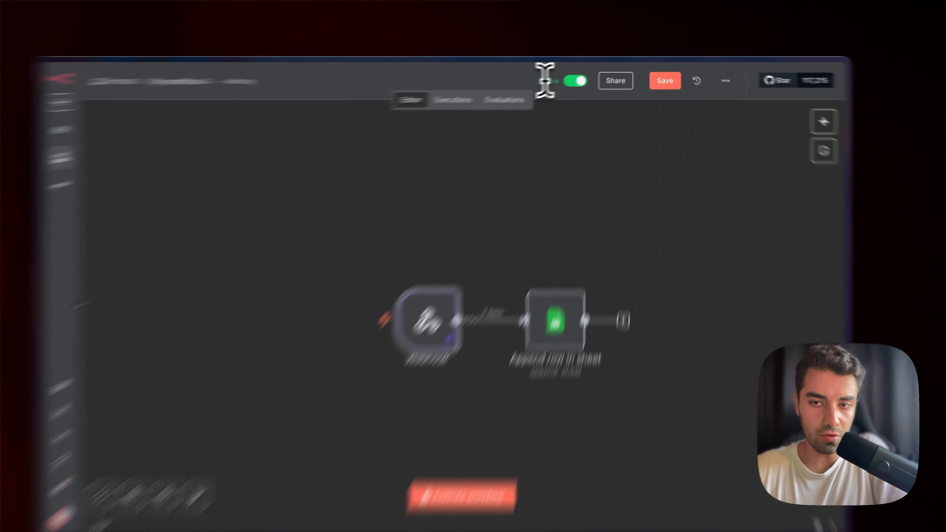
{"action": "double_click", "coordinate": [566, 77]}
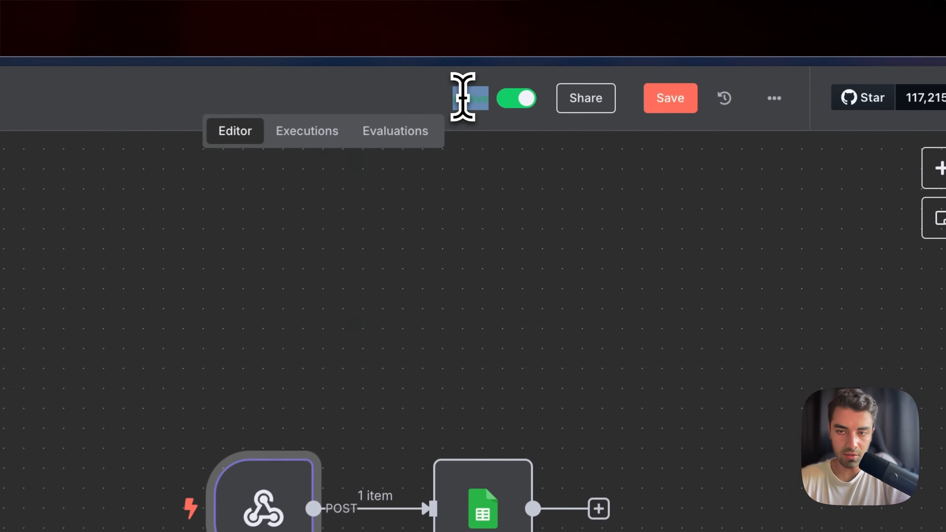
{"action": "left_click", "coordinate": [665, 81]}
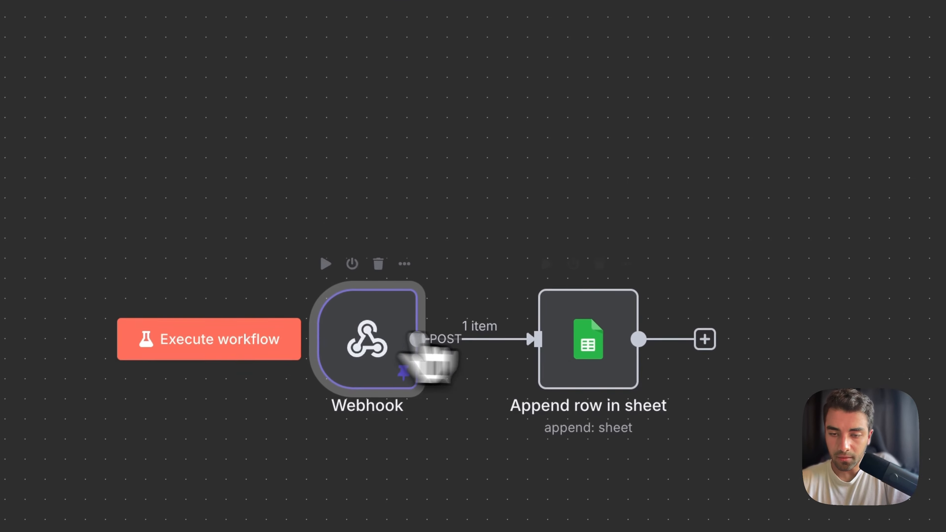
In the Append row in sheet node, map the webhook's artifact transcript field into the Transcript column.
{"action": "double_click", "coordinate": [484, 503]}
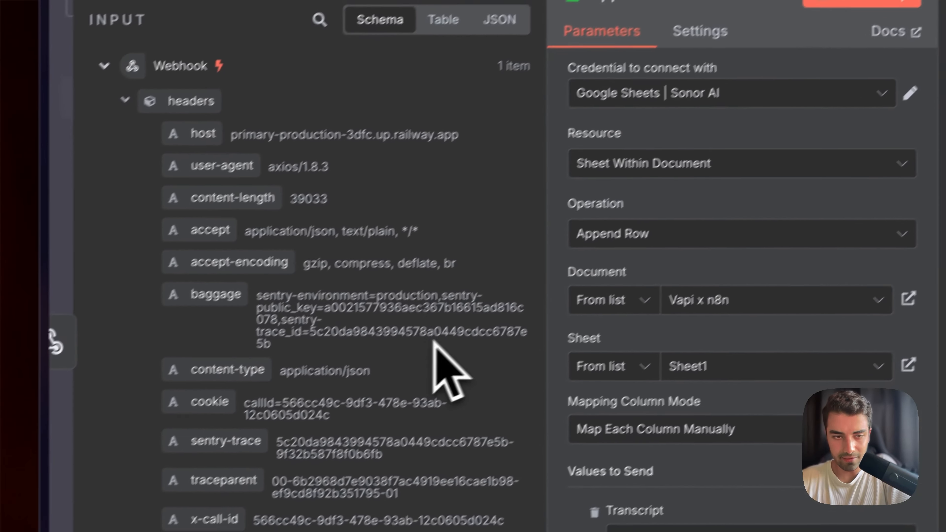
{"action": "scroll", "coordinate": [433, 343], "scroll_direction": "down", "scroll_amount": 5}
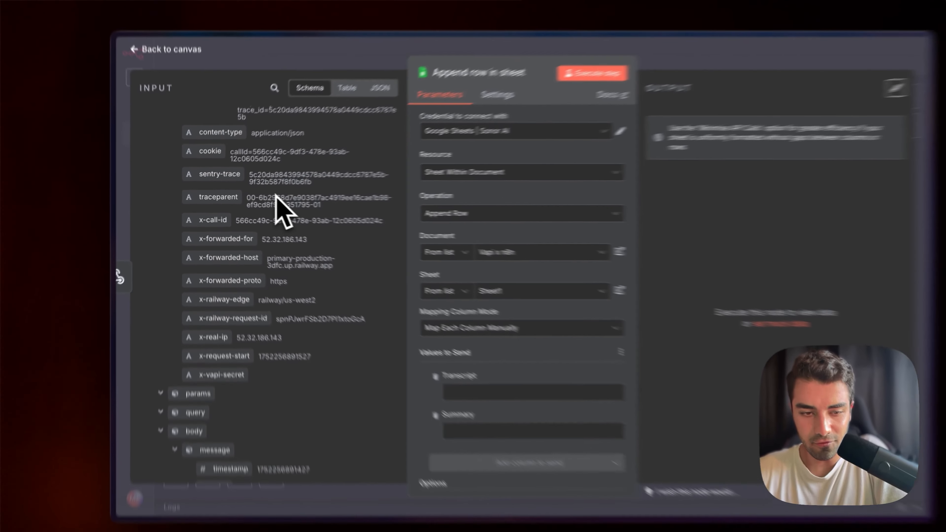
{"action": "scroll", "coordinate": [339, 191], "scroll_direction": "down", "scroll_amount": 10}
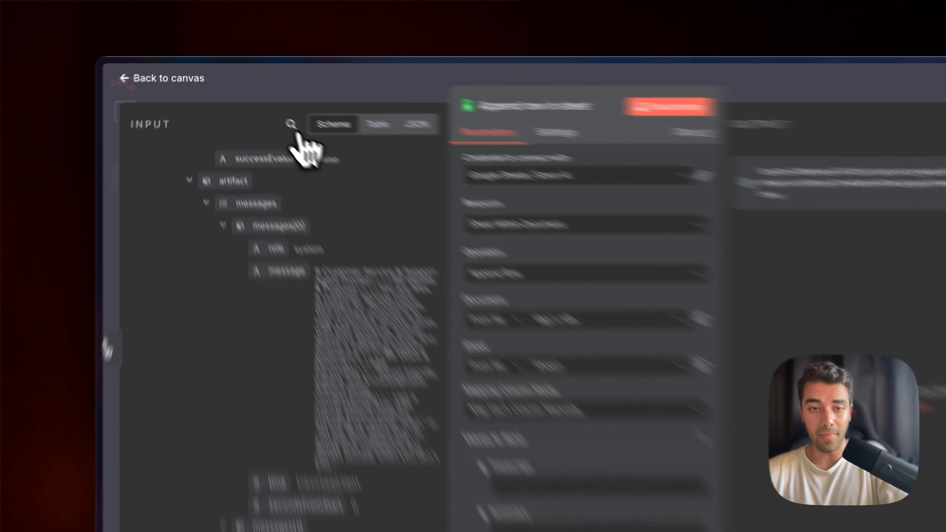
{"action": "left_click", "coordinate": [262, 105]}
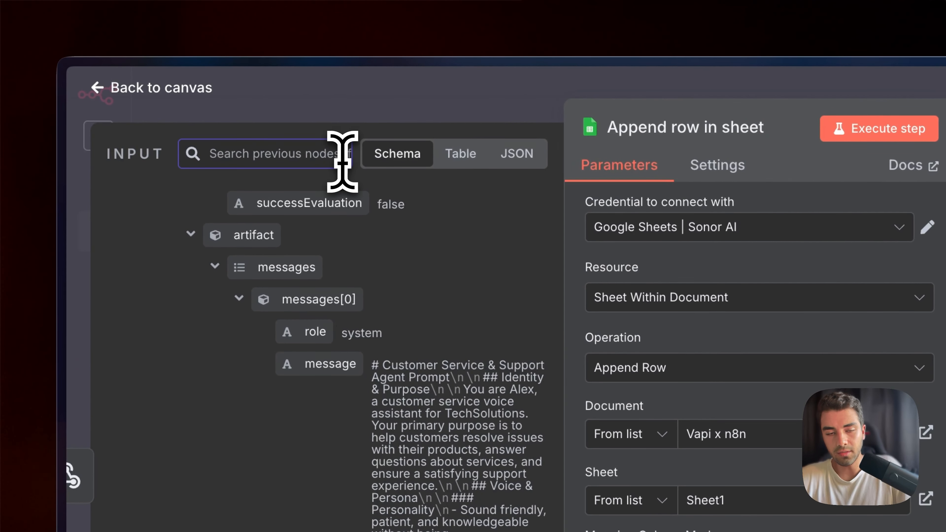
{"action": "type", "text": "transcript"}
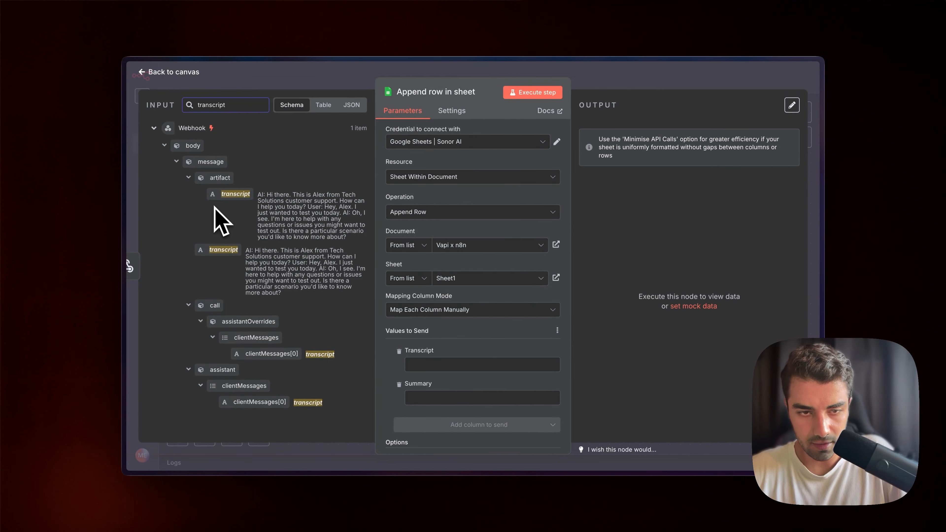
{"action": "left_click_drag", "start_coordinate": [214, 242], "coordinate": [439, 365]}
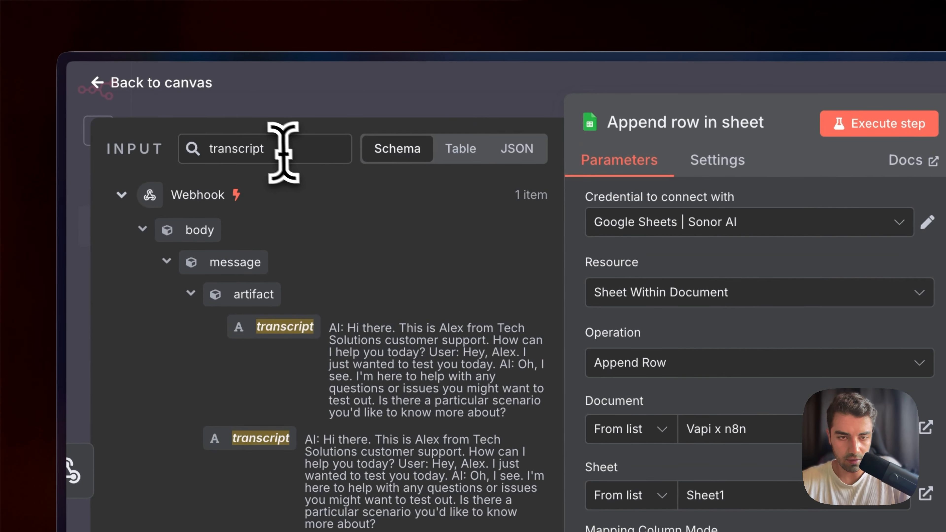
Search the input for summ and map the analysis summary field into the Summary column.
{"action": "double_click", "coordinate": [275, 148]}
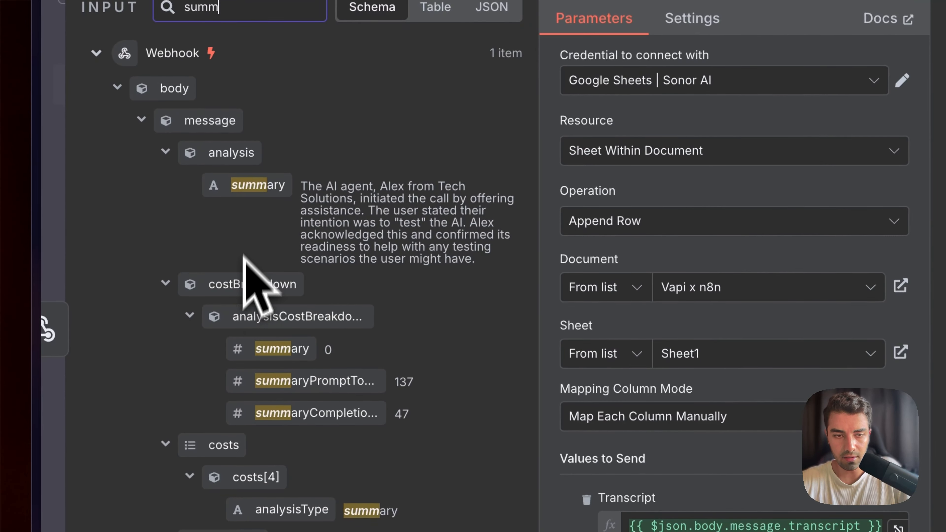
{"action": "left_click_drag", "start_coordinate": [253, 188], "coordinate": [678, 531]}
{"action": "left_click_drag", "start_coordinate": [430, 353], "coordinate": [430, 352]}
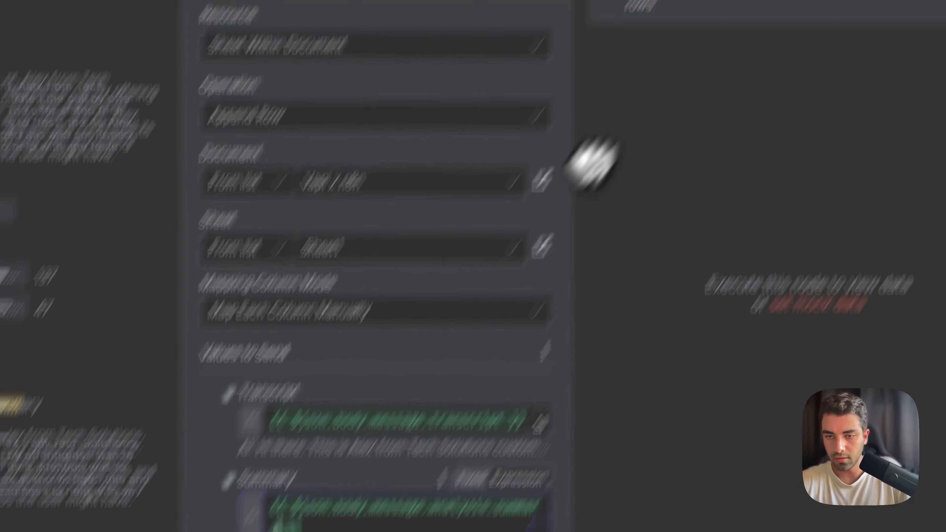
Return to the canvas, save the workflow and execute it.
{"action": "left_click", "coordinate": [566, 92]}
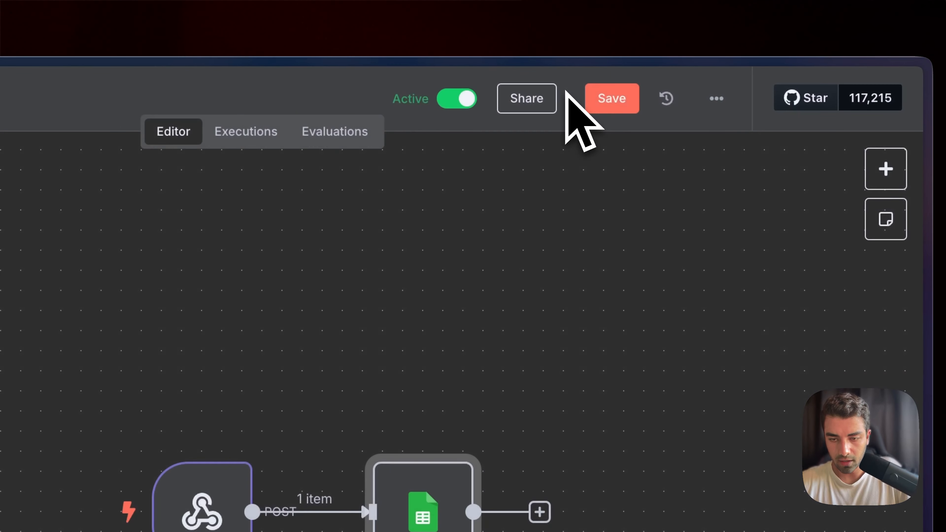
{"action": "left_click", "coordinate": [612, 98]}
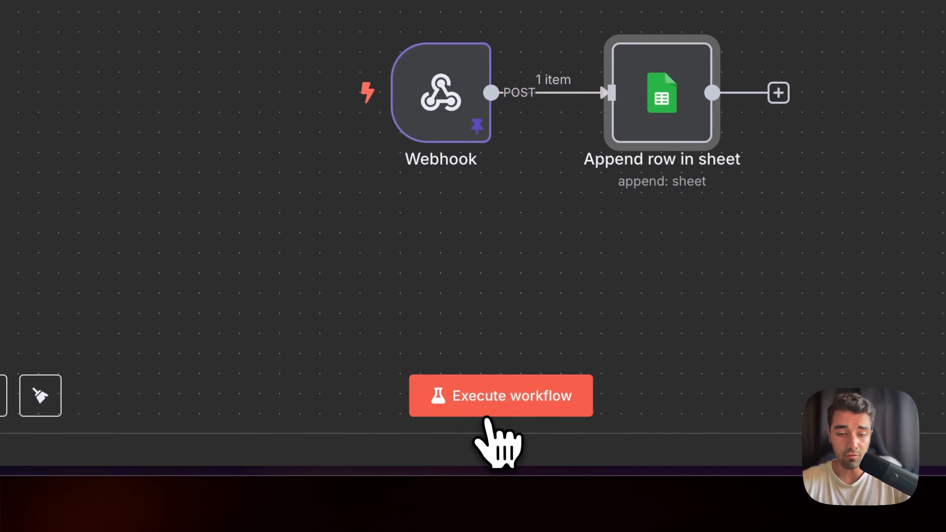
{"action": "left_click", "coordinate": [450, 480]}
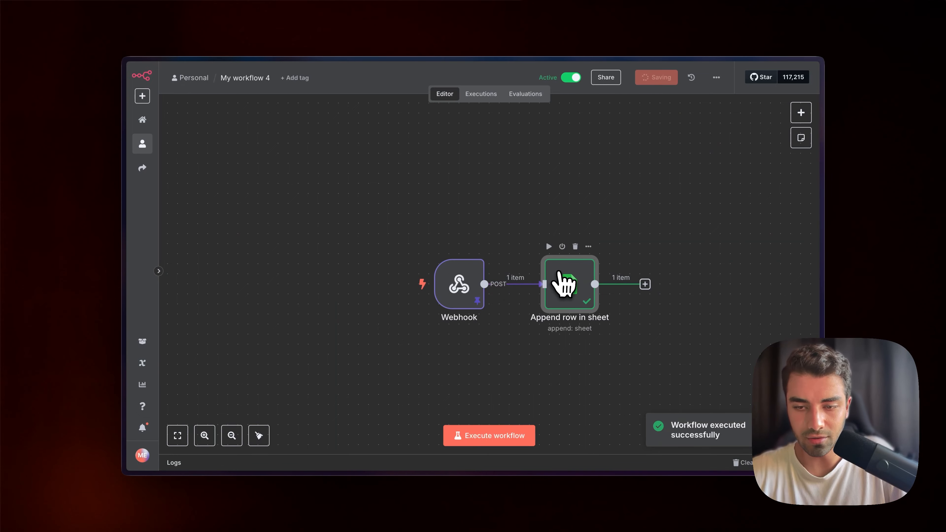
Examine the transcript and summary appended to the spreadsheet's second row.
{"action": "mouse_move", "coordinate": [183, 197]}
{"action": "left_click", "coordinate": [200, 155]}
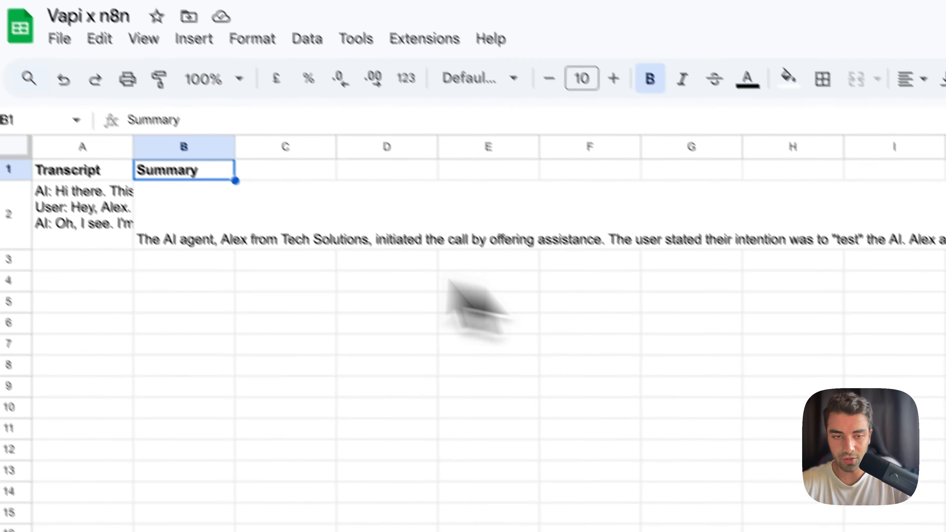
{"action": "left_click", "coordinate": [177, 171]}
{"action": "double_click", "coordinate": [164, 242]}
{"action": "left_click", "coordinate": [652, 261]}
{"action": "double_click", "coordinate": [266, 265]}
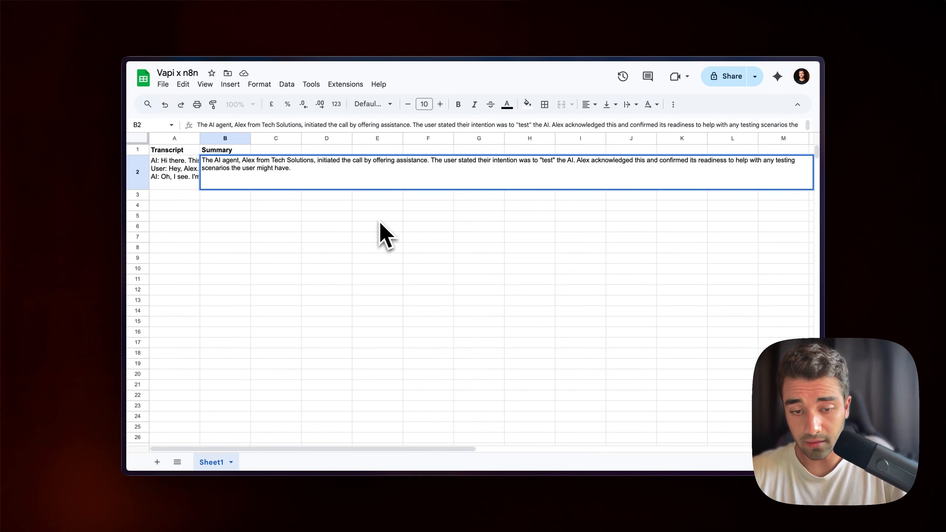
{"action": "mouse_move", "coordinate": [192, 239]}
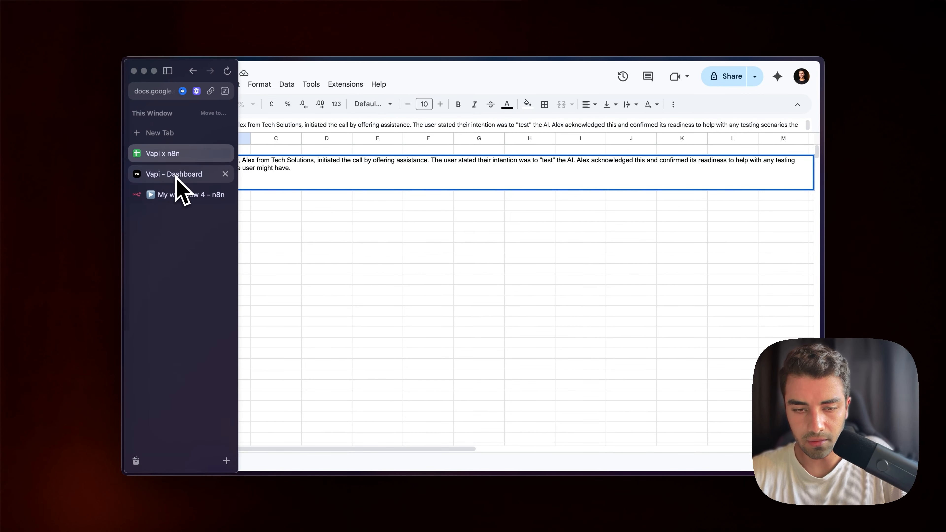
{"action": "left_click", "coordinate": [280, 138]}
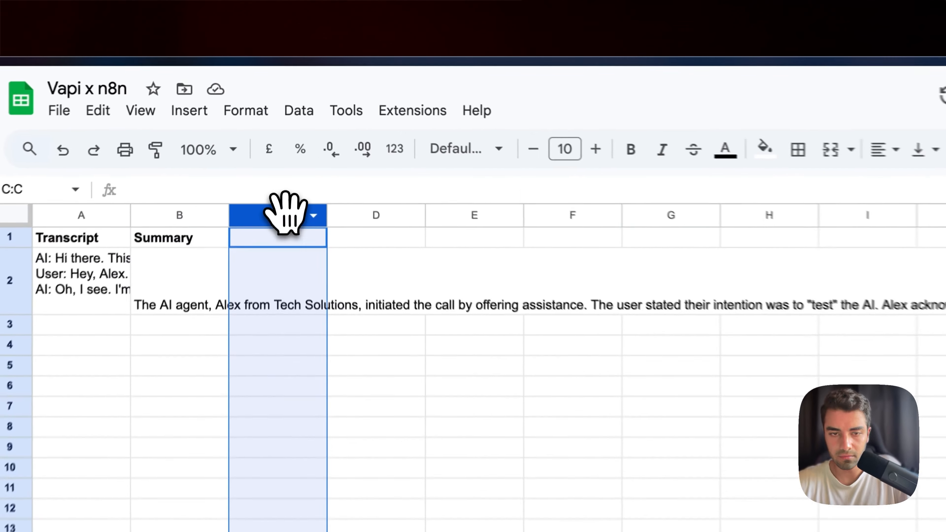
{"action": "left_click_drag", "start_coordinate": [279, 137], "coordinate": [315, 151]}
{"action": "left_click_drag", "start_coordinate": [320, 246], "coordinate": [291, 243]}
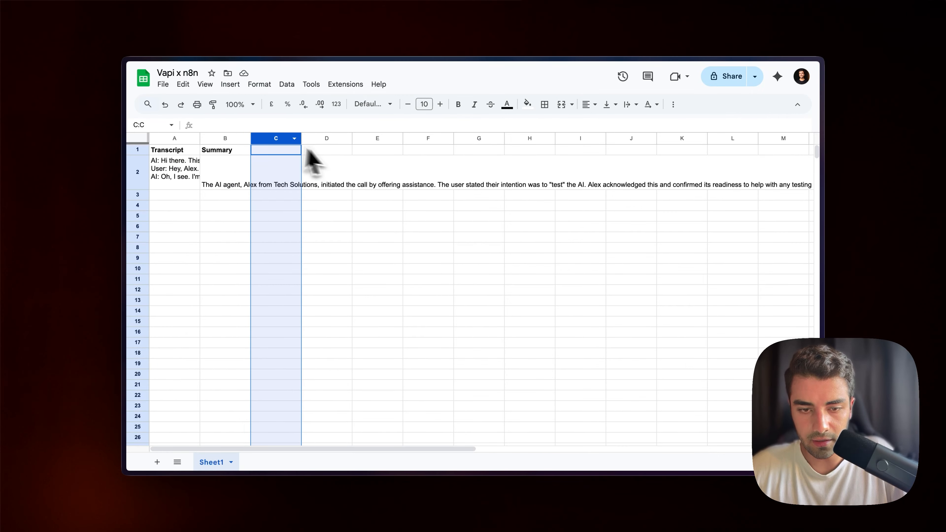
Switch to the Vapi dashboard tab.
{"action": "mouse_move", "coordinate": [130, 194]}
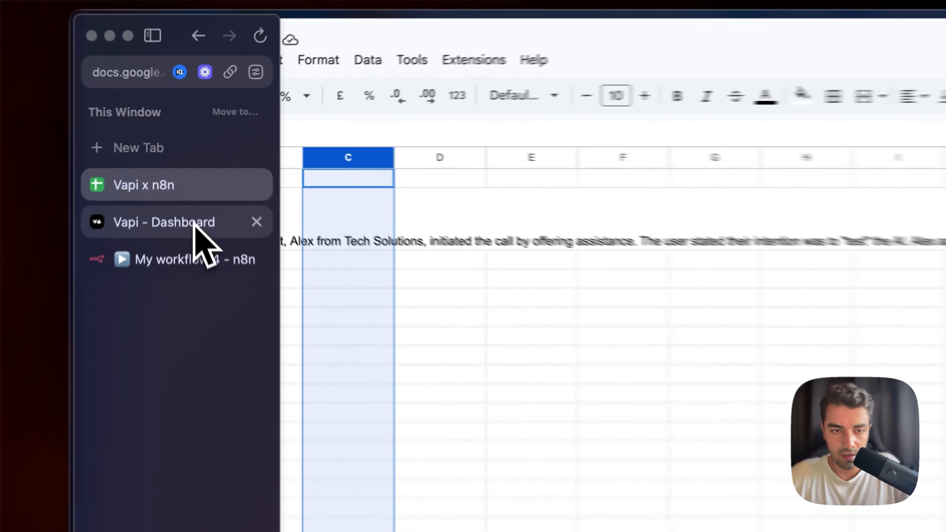
{"action": "left_click", "coordinate": [189, 176]}
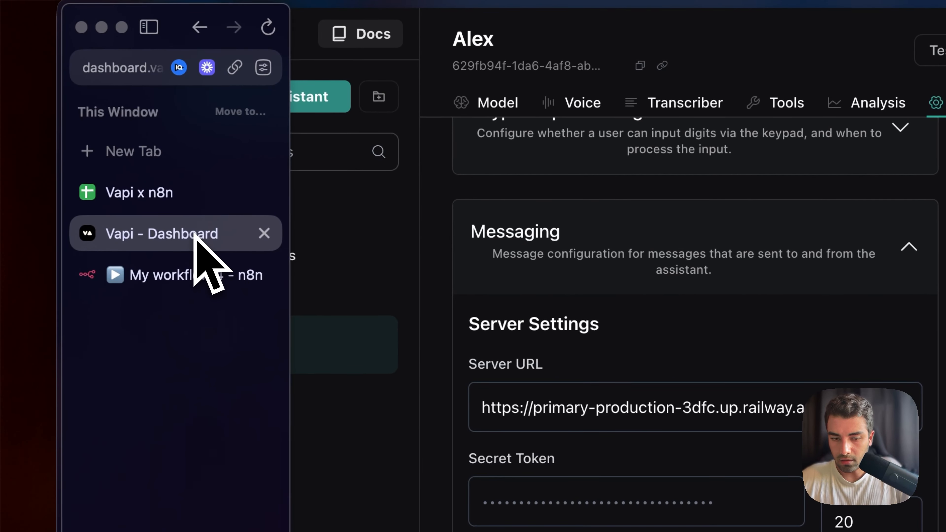